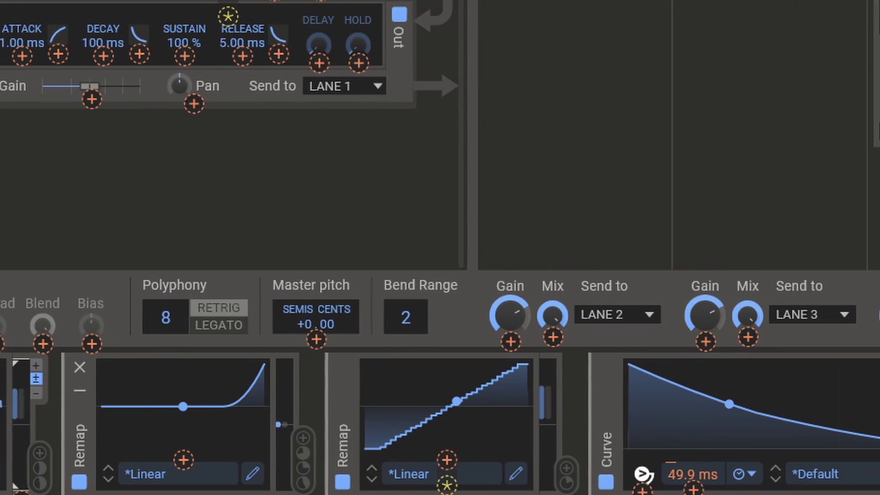
mouse_move(871, 28)
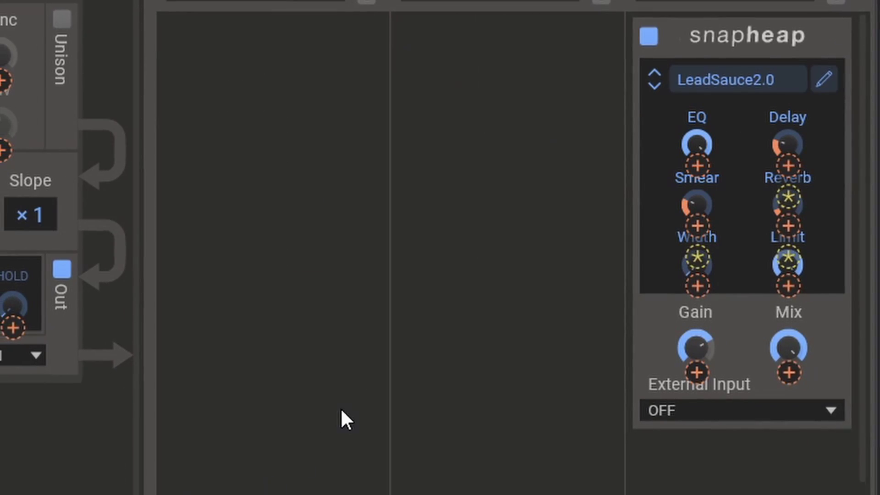
click(464, 138)
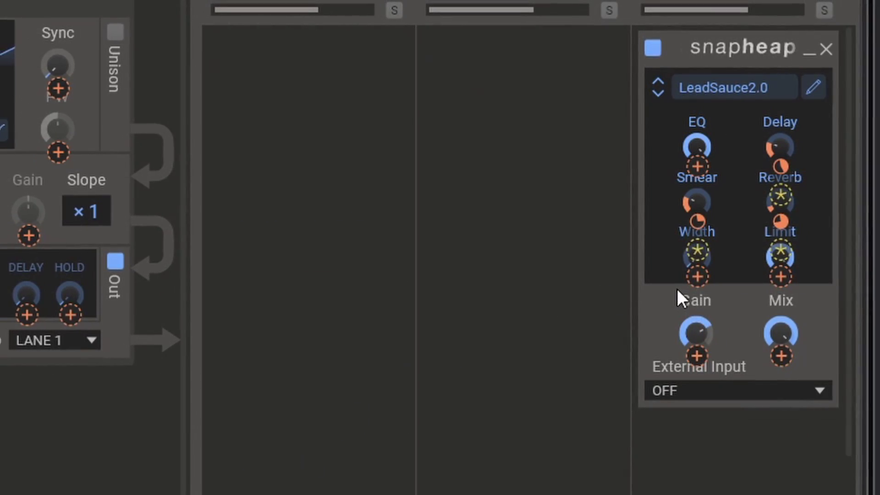
drag(696, 281, 697, 259)
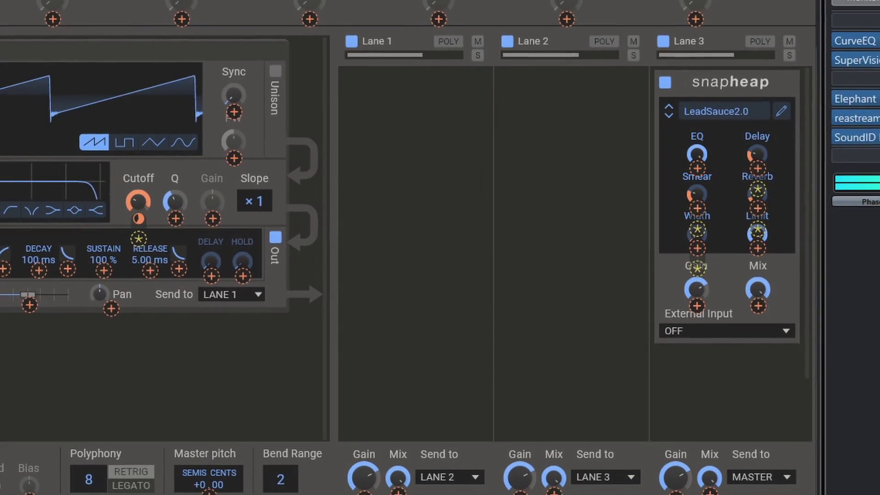
drag(131, 494, 136, 494)
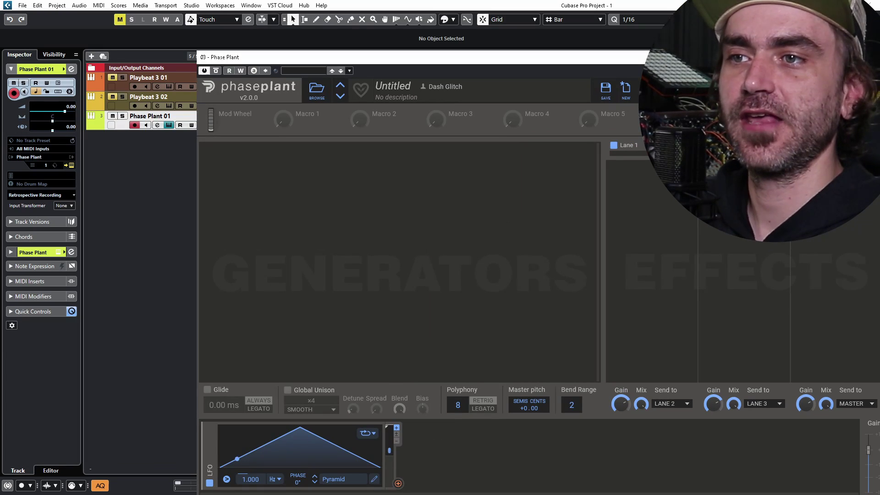
Set the LFO modulator's shape to the classic Ramp Up and add an Analog generator to the patch
drag(292, 56, 158, 23)
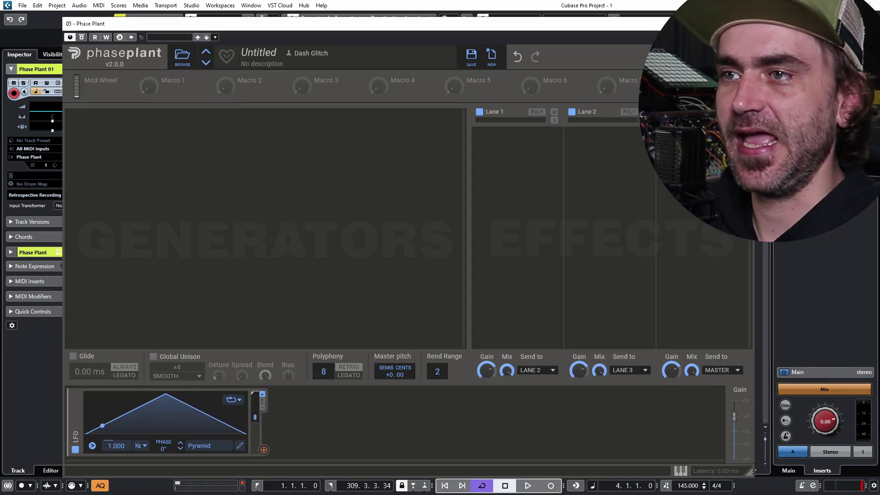
click(208, 446)
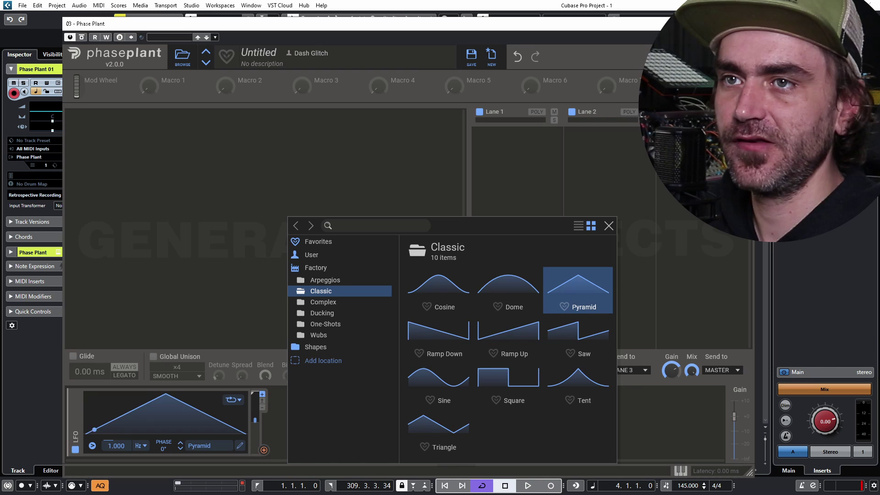
double_click(507, 338)
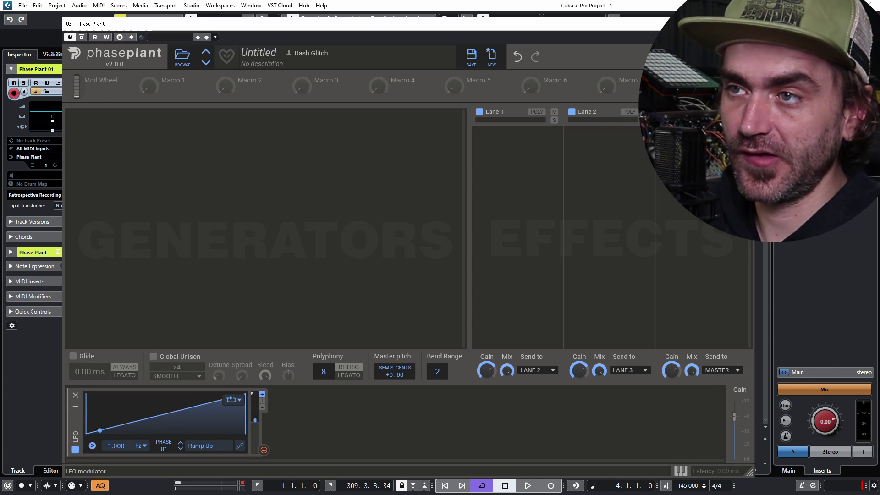
click(151, 133)
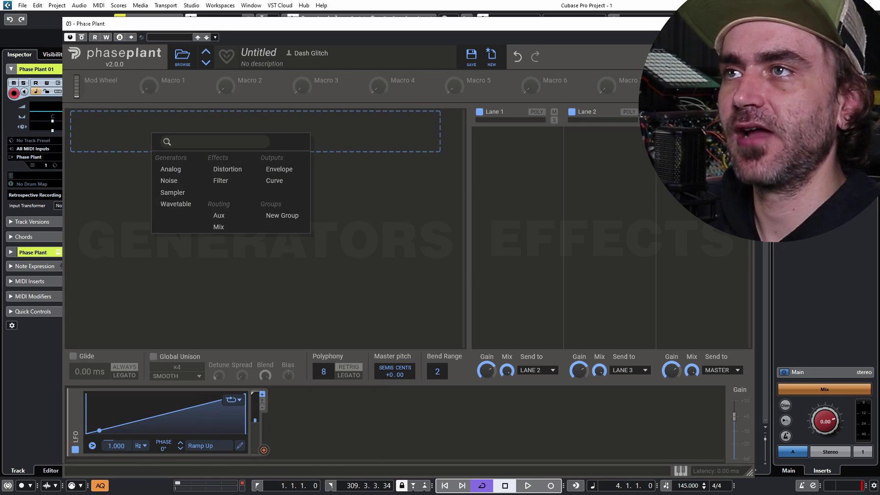
click(170, 169)
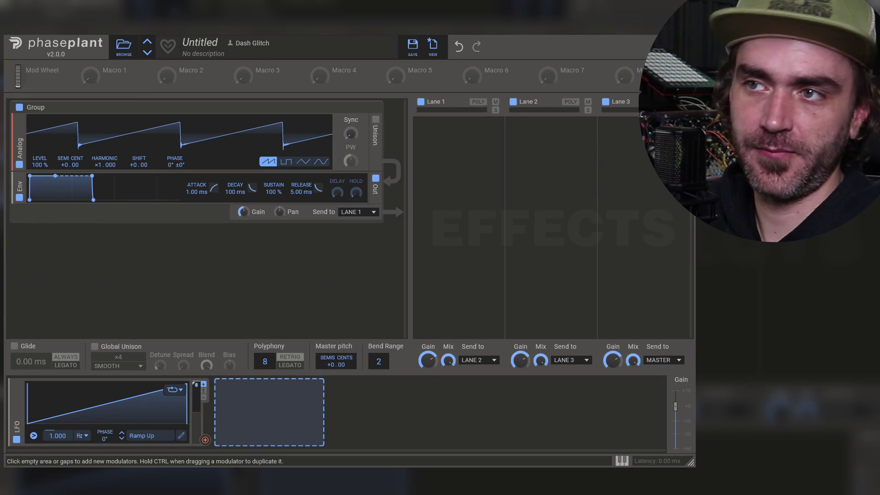
Add a Remap modulator beside the LFO and modulate its input with the LFO at a depth of +1.00
click(297, 413)
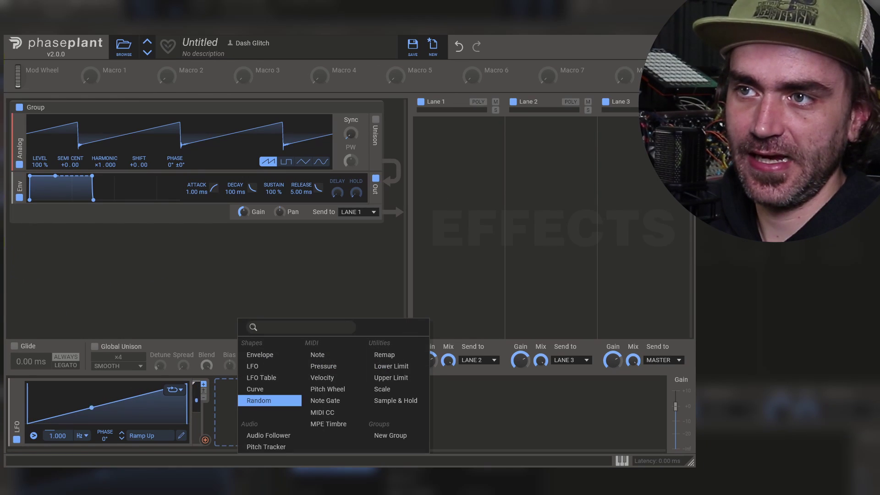
click(384, 354)
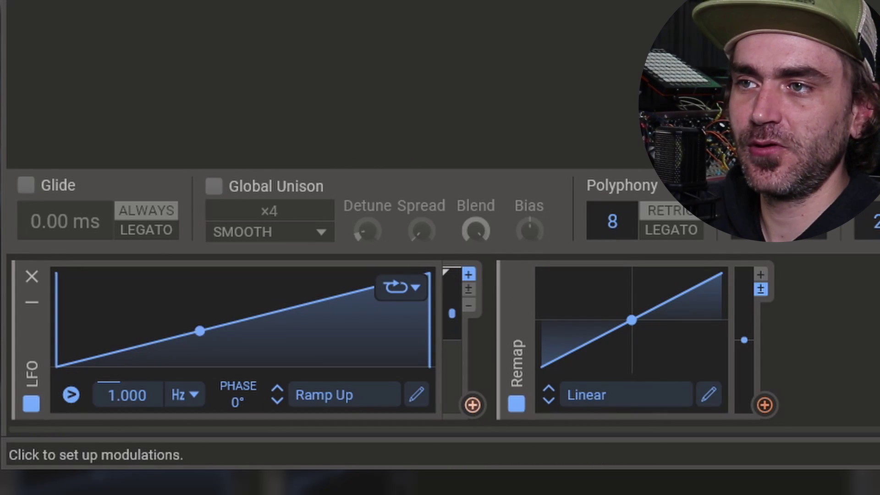
click(472, 405)
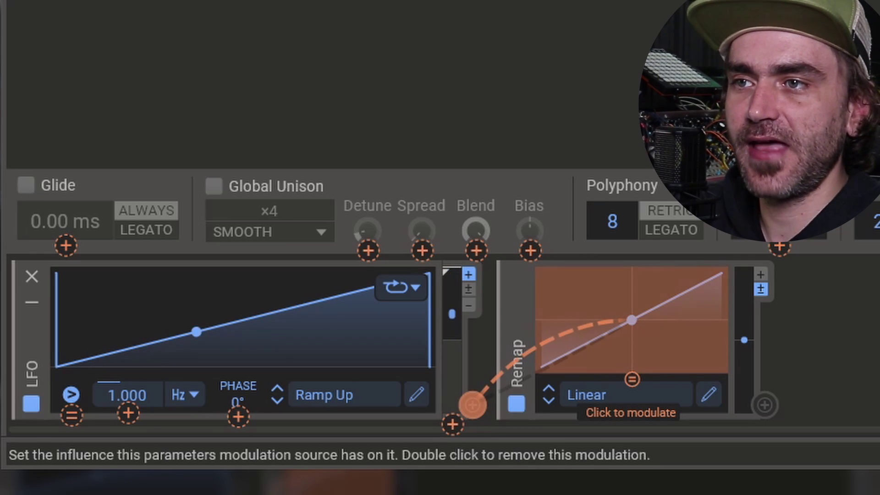
click(632, 379)
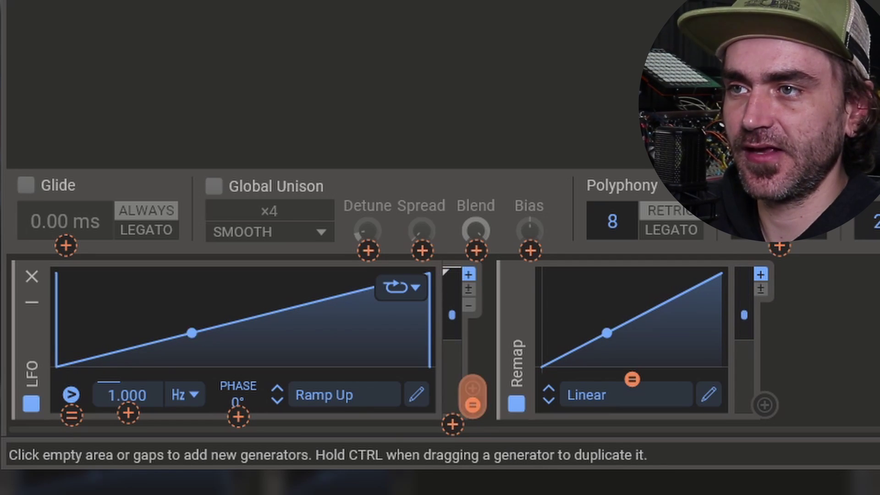
key(Escape)
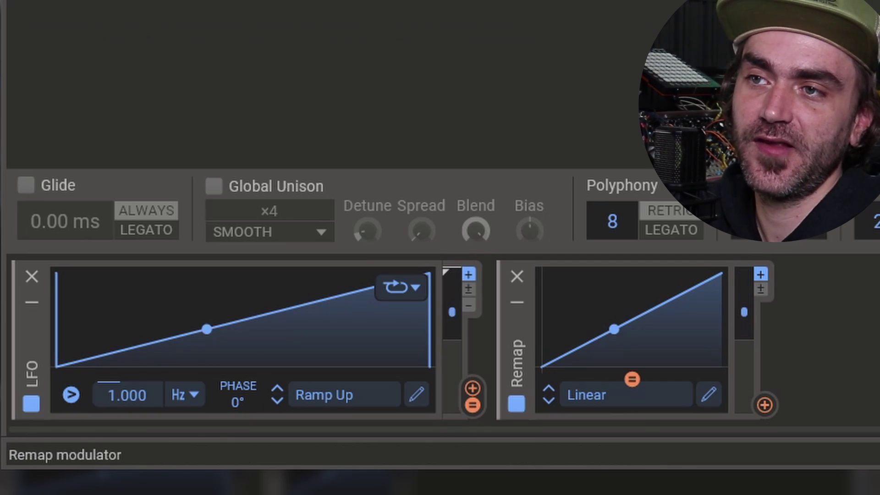
right_click(631, 379)
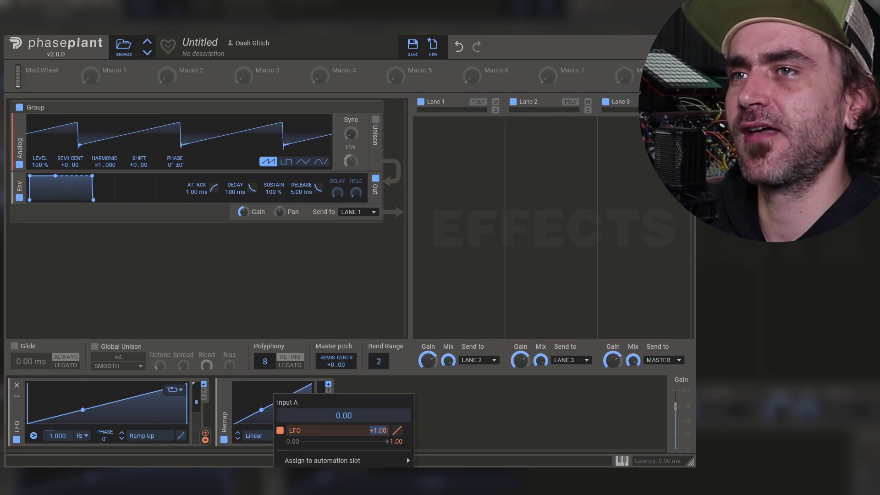
key(Escape)
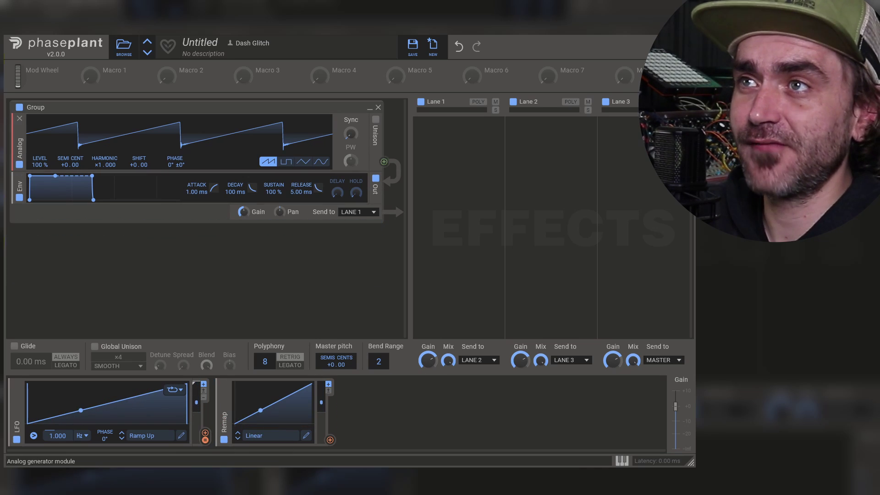
Try scaling the LFO-to-Remap modulation with Macro 1 at +100 %, and remove that link
drag(106, 78, 273, 440)
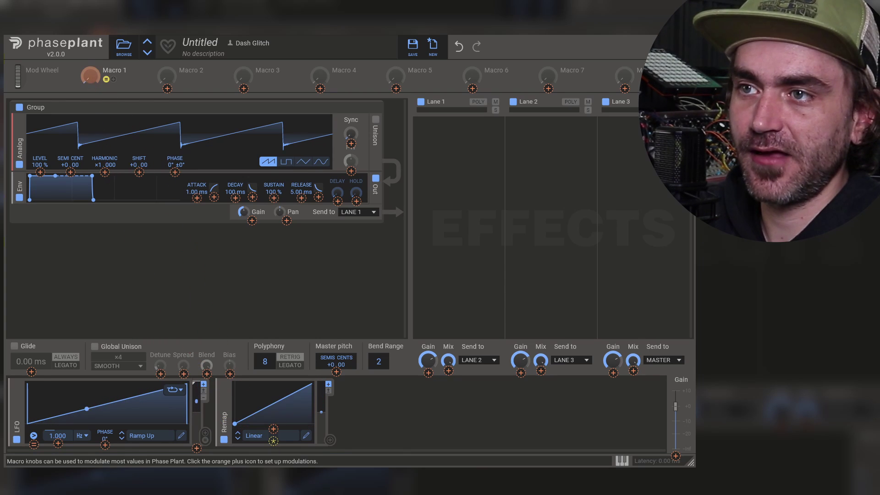
key(Escape)
drag(90, 76, 90, 74)
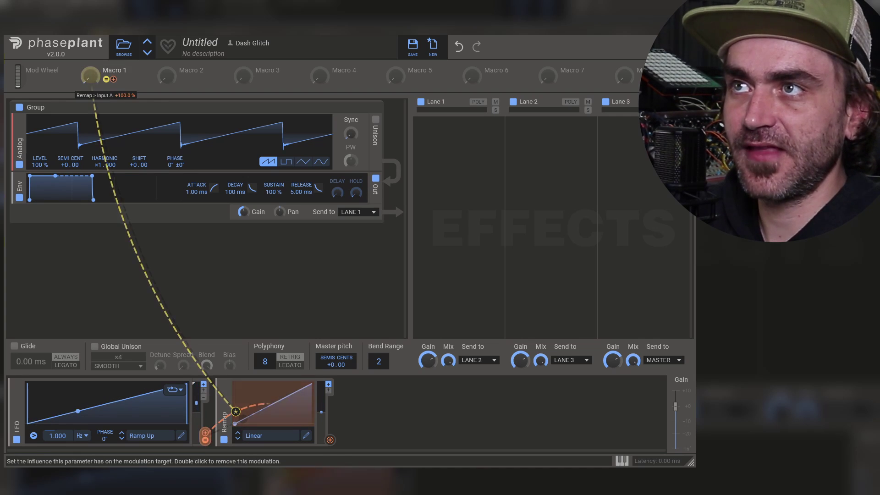
double_click(106, 79)
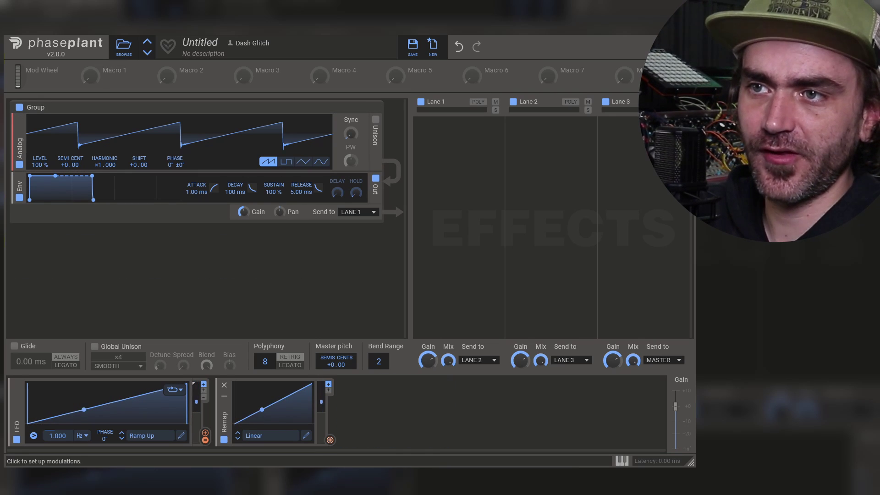
Modulate the Analog generator's pitch with the Remap modulator at a depth of 24 semitones
click(329, 439)
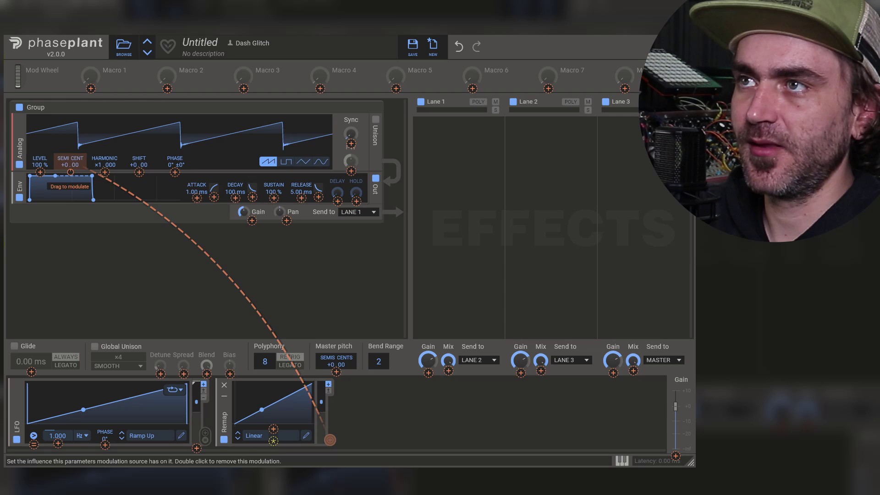
click(70, 172)
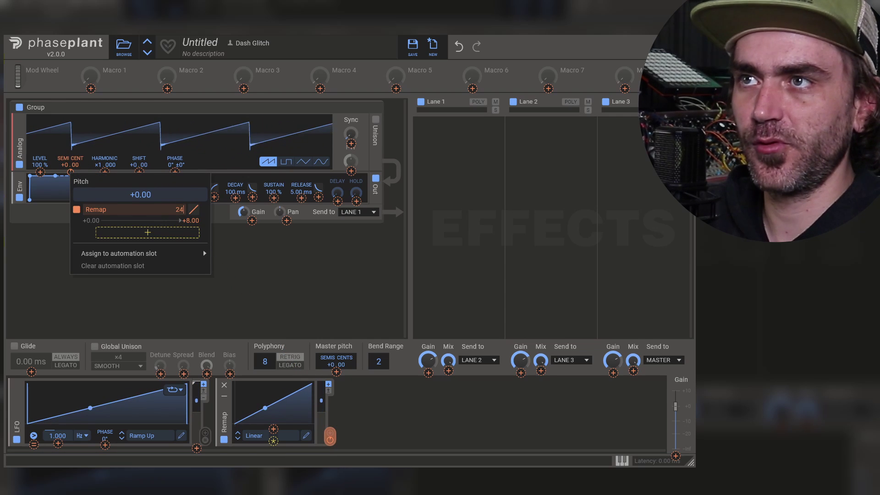
key(Return)
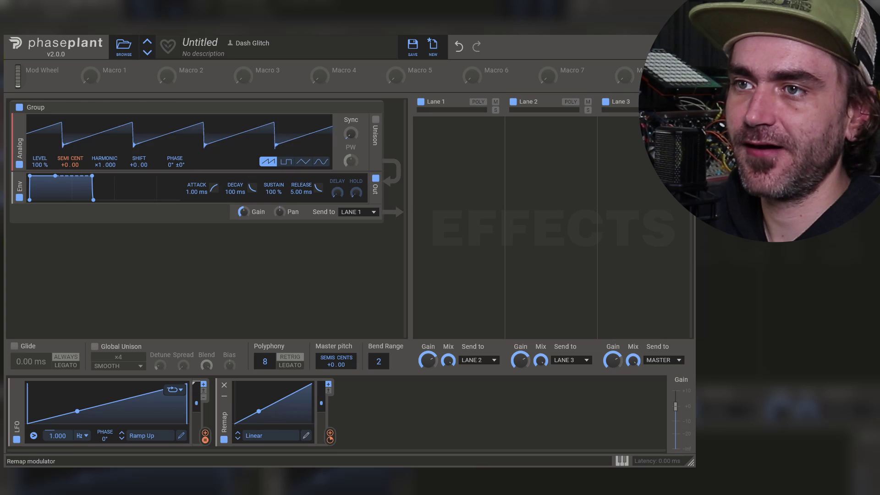
Reshape the Remap curve so it stays at 0 % up to 0.5 and curves smoothly up to 100 % at 1.0
click(305, 436)
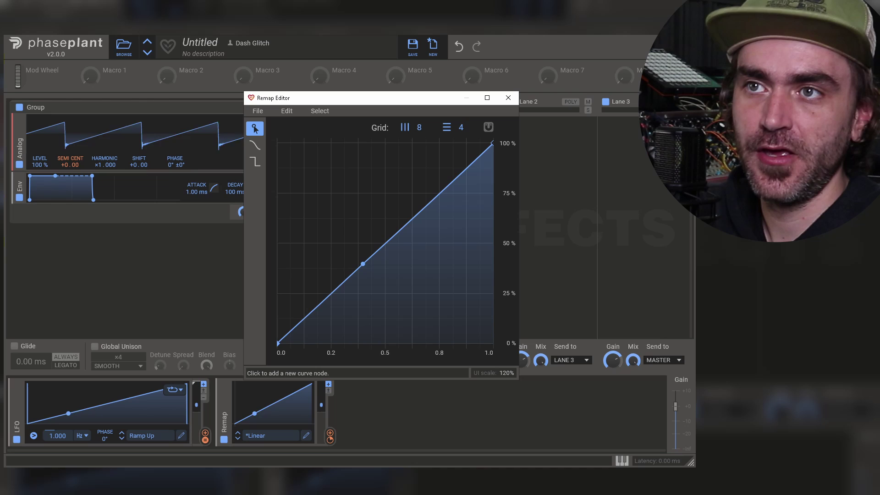
drag(363, 263, 377, 343)
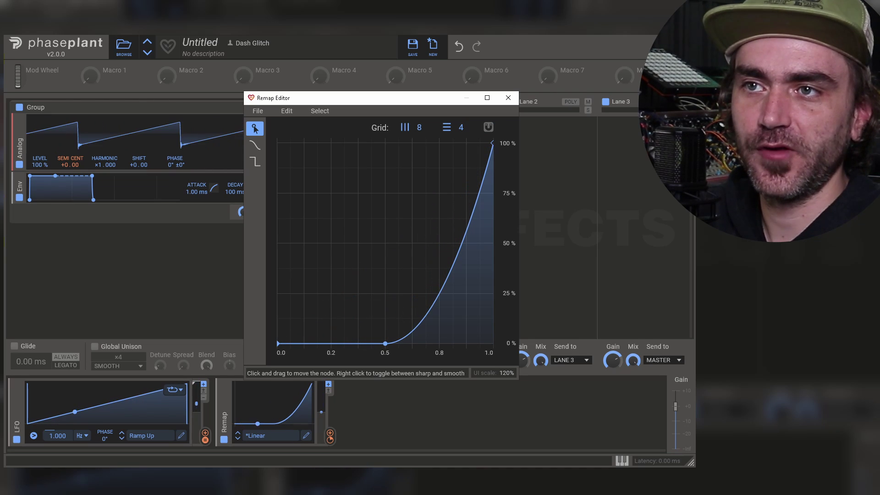
click(508, 97)
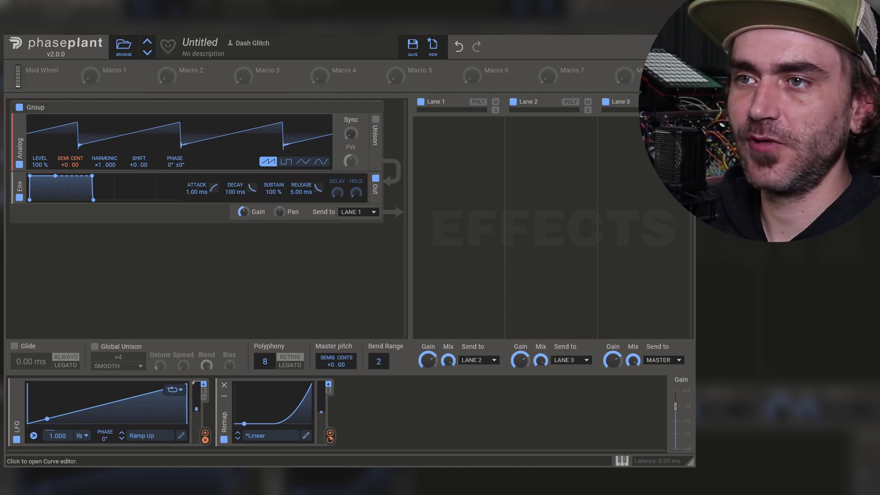
Redraw the Remap curve with a smooth hump peaking at about 45 %, a dip to 0 % near 0.8, and a steep final rise
click(306, 435)
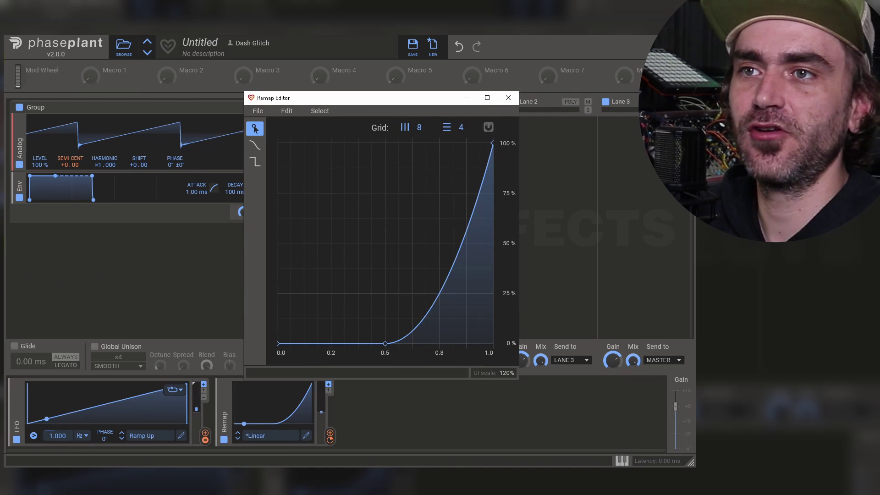
drag(385, 343, 330, 309)
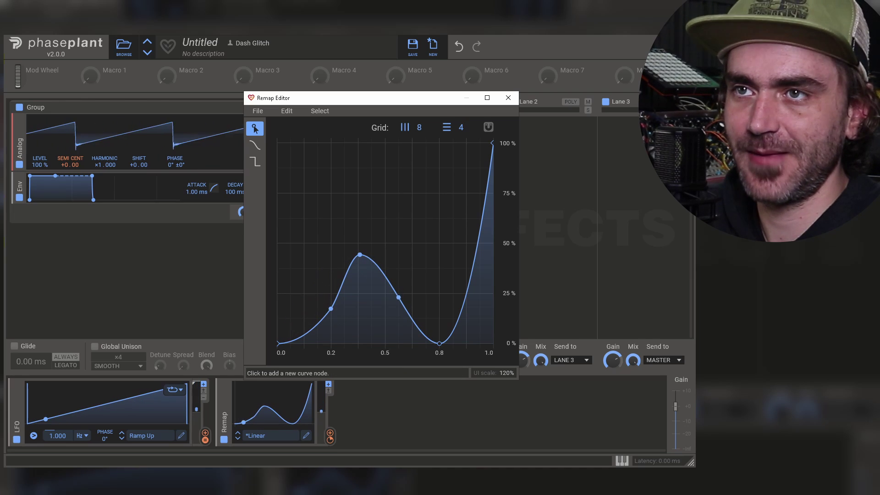
drag(399, 297, 390, 309)
click(508, 97)
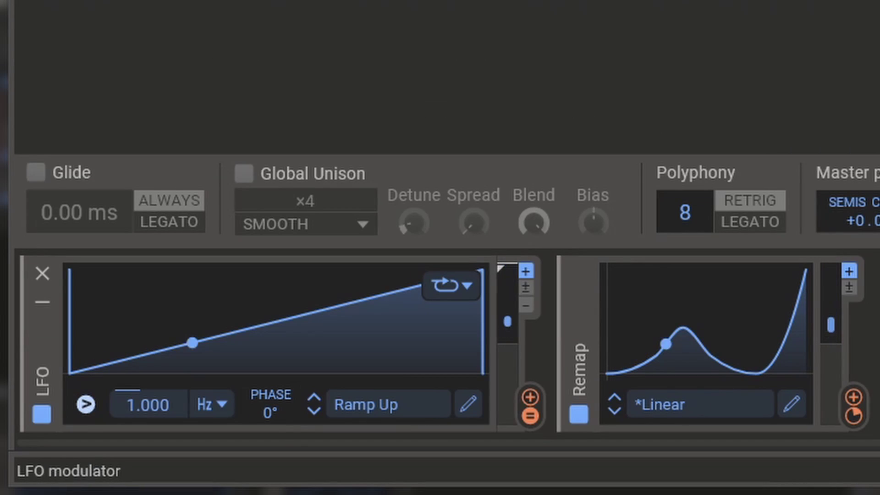
Set the LFO's rate to 0.950 Hz
drag(58, 436, 57, 413)
drag(147, 405, 146, 425)
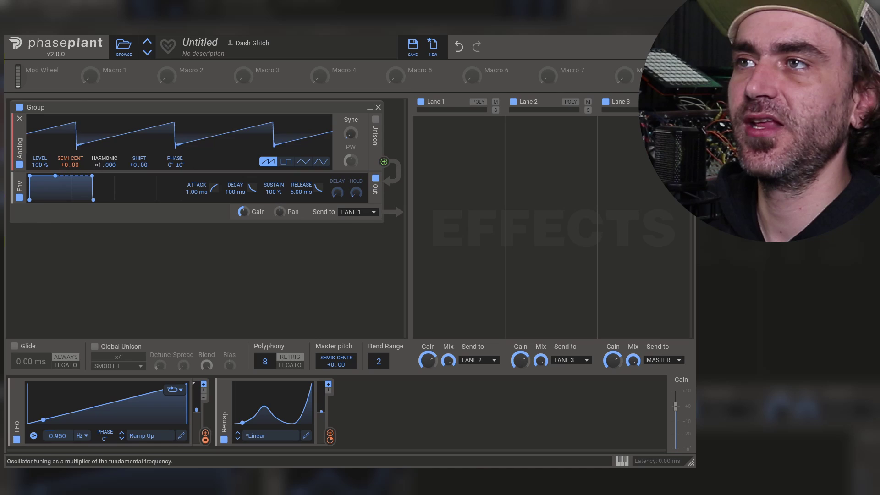
Insert a Filter between the Analog generator and its output envelope, and switch it to the high-pass type
click(102, 178)
click(180, 225)
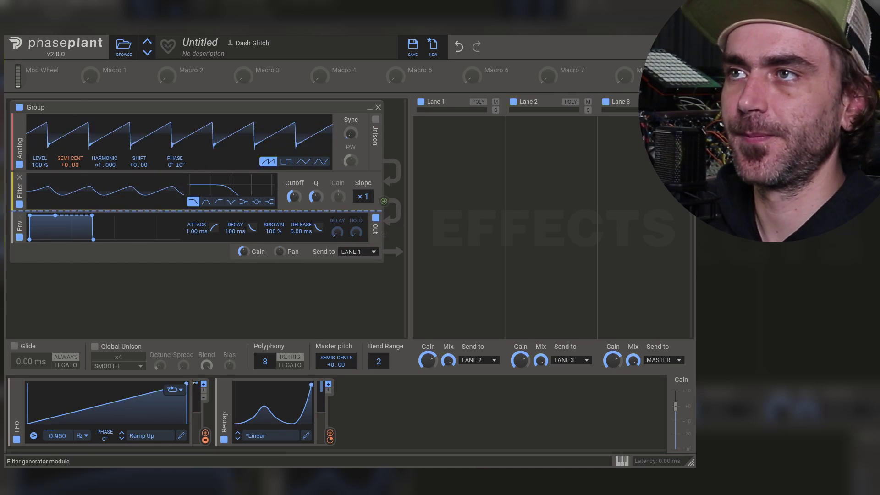
drag(315, 196, 294, 201)
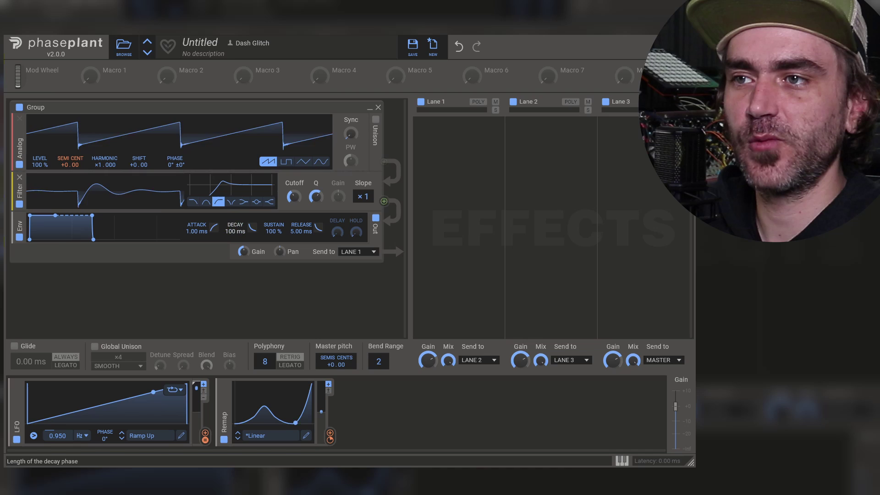
click(348, 390)
click(369, 400)
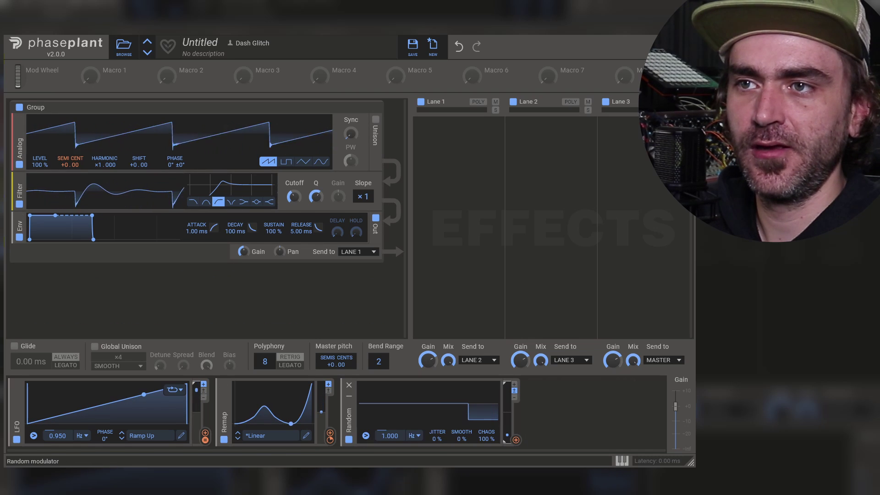
key(Delete)
Add a second Remap modulator after the first one and modulate its input with the LFO
click(348, 390)
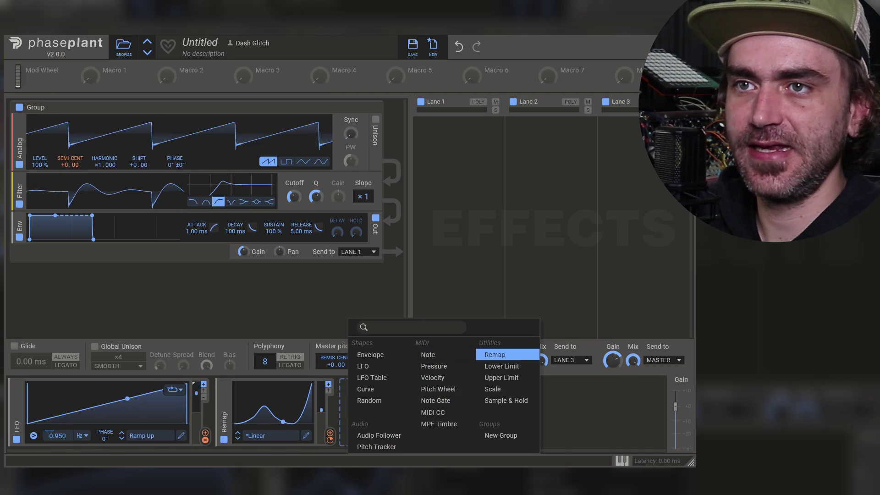
click(495, 355)
drag(267, 404, 267, 405)
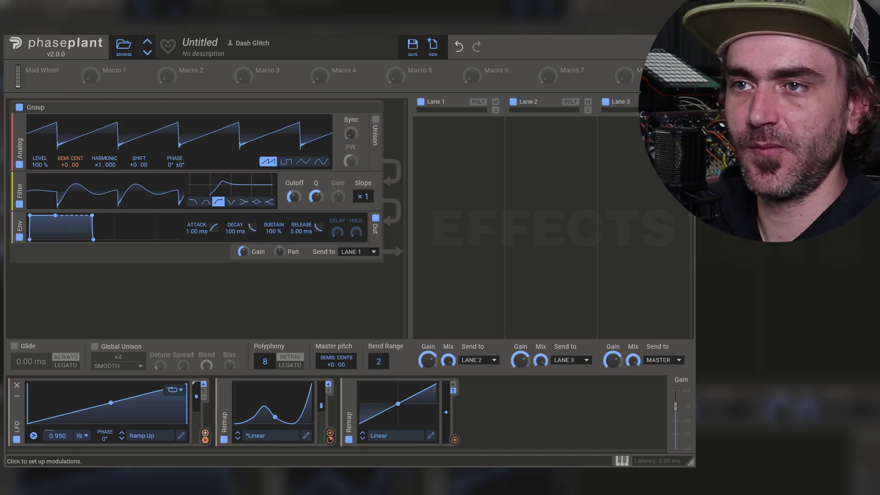
click(205, 432)
click(398, 429)
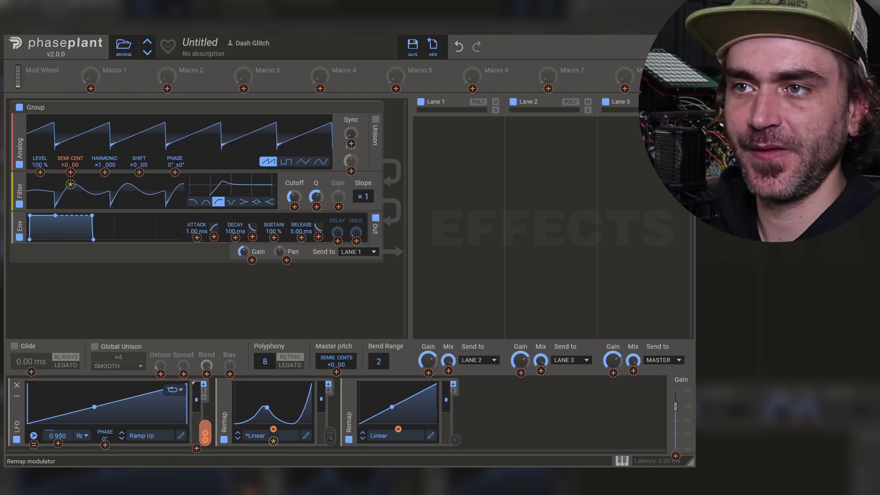
Reshape the second Remap's curve into uneven rising steps with plateaus near 22 % and 53 %, and route its output to the high-pass filter's cutoff
click(205, 432)
click(430, 436)
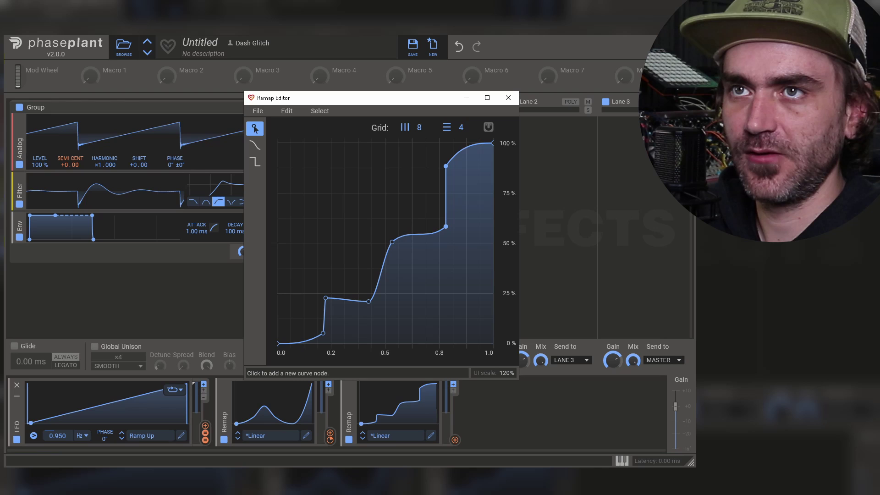
drag(465, 145, 478, 176)
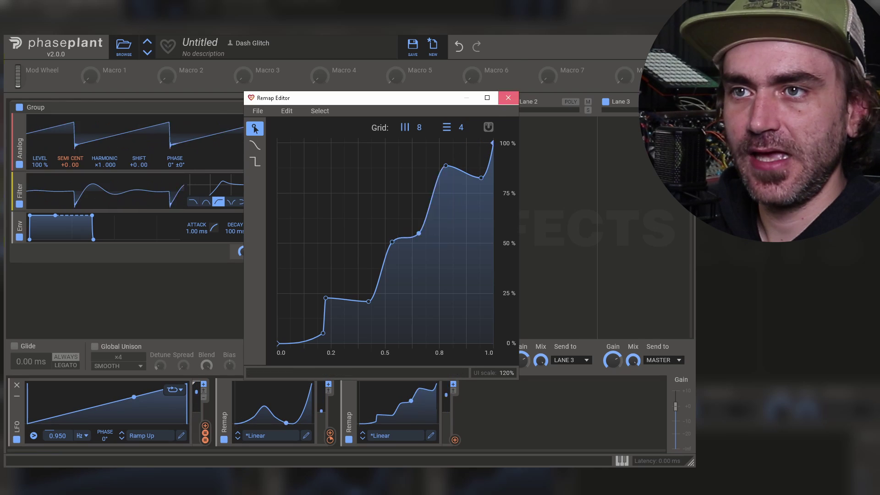
click(508, 97)
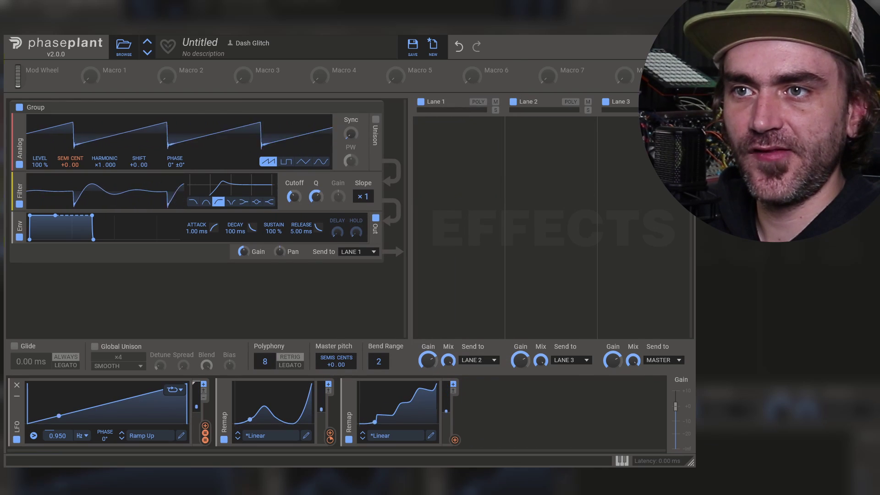
drag(455, 440, 294, 198)
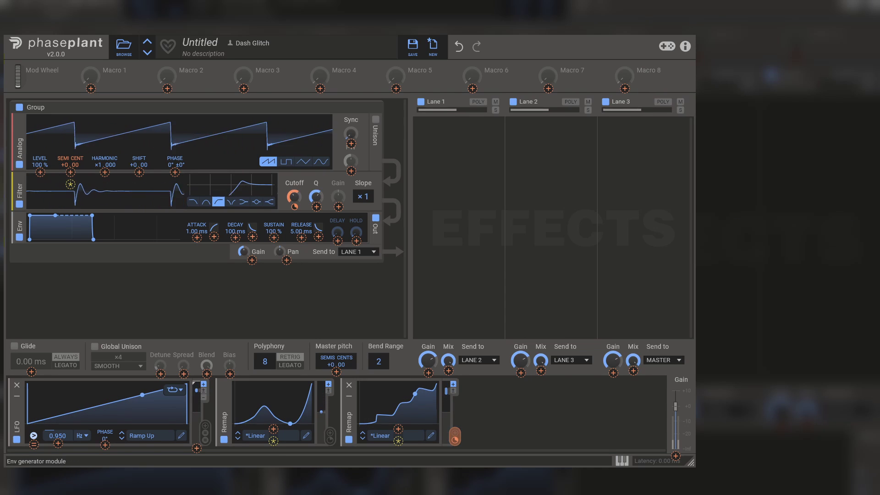
mouse_move(294, 206)
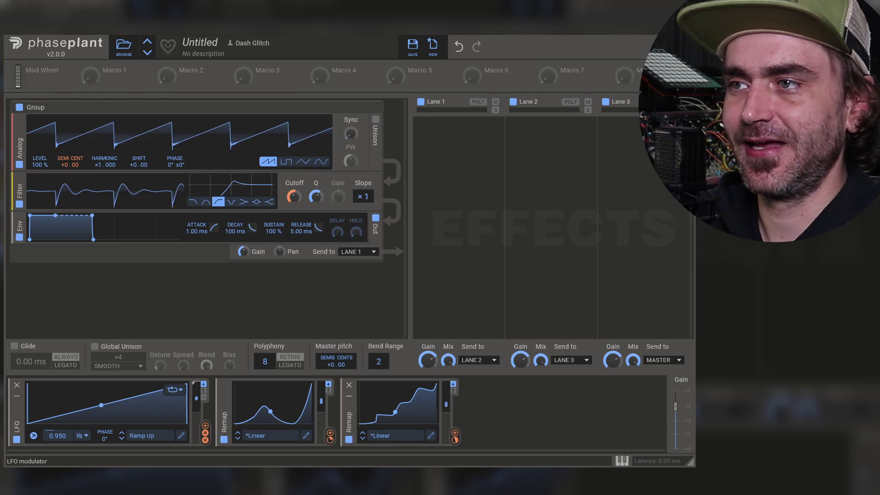
Audition the LFO at 3.586 Hz and 0.251 Hz, and settle its rate on 0.519 Hz
mouse_move(57, 435)
mouse_down()
mouse_move(58, 415)
mouse_move(57, 430)
mouse_up()
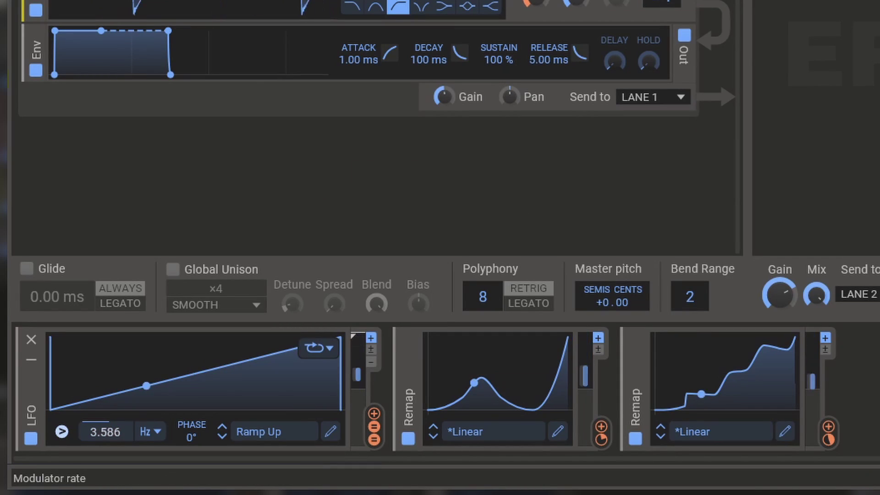
drag(105, 431, 105, 477)
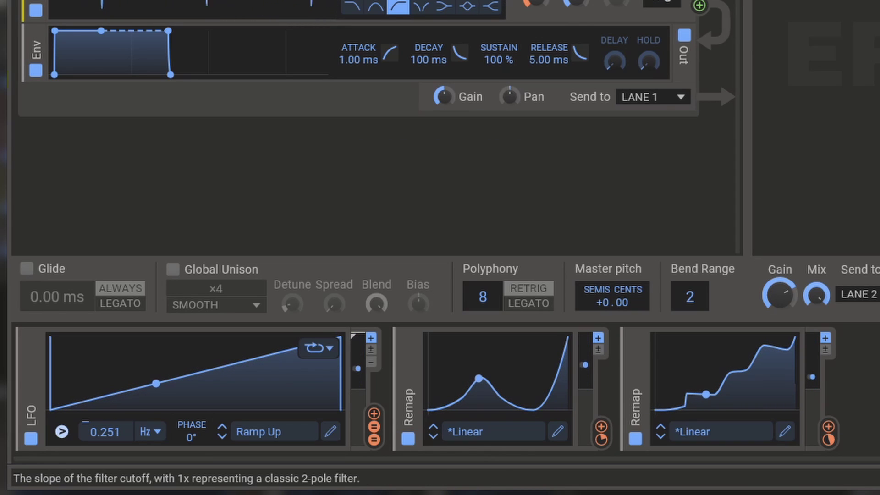
mouse_move(105, 432)
mouse_down()
mouse_move(105, 367)
mouse_move(105, 415)
mouse_up()
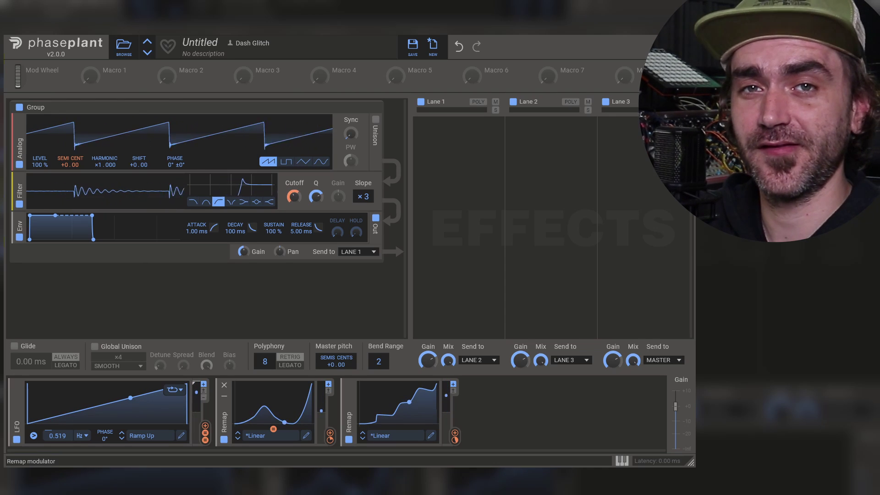
Load the factory Greg. Phrygian curve from Scales (24 semis) into the first Remap modulator
click(257, 435)
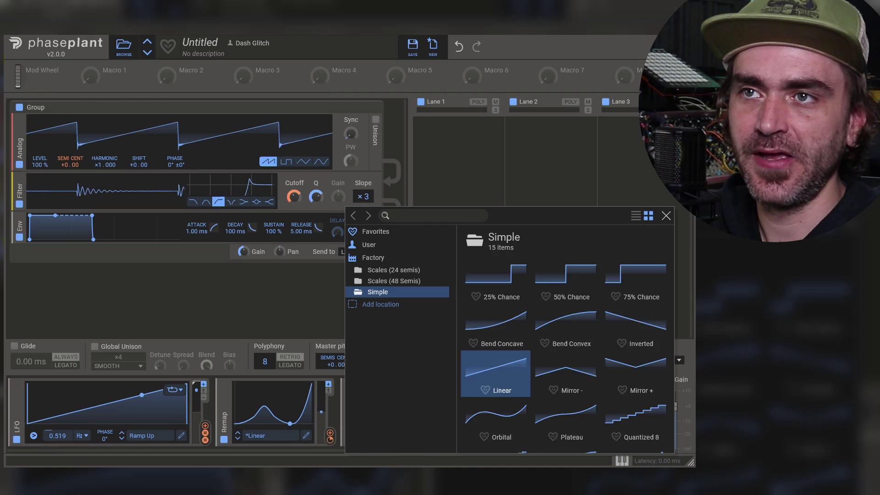
click(393, 270)
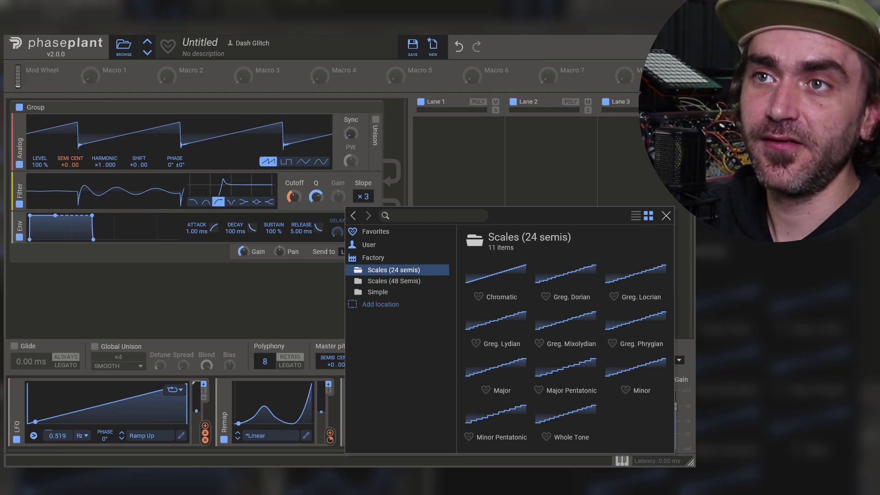
click(393, 281)
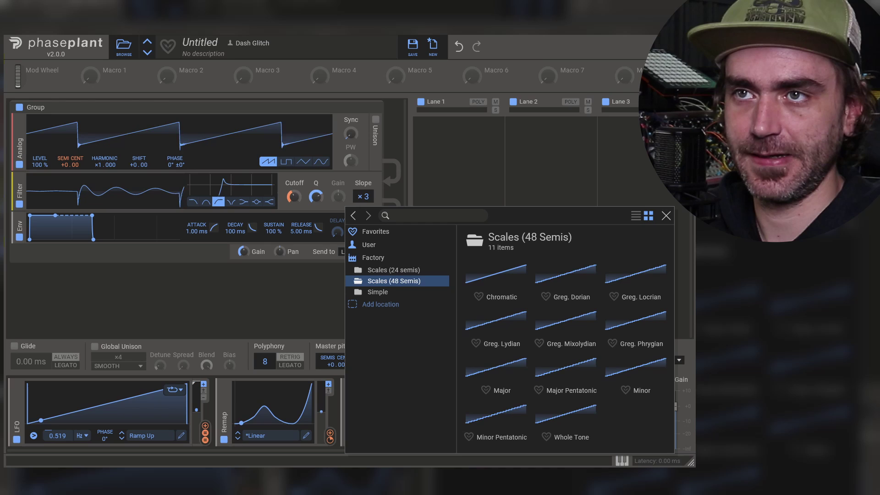
click(394, 270)
double_click(635, 326)
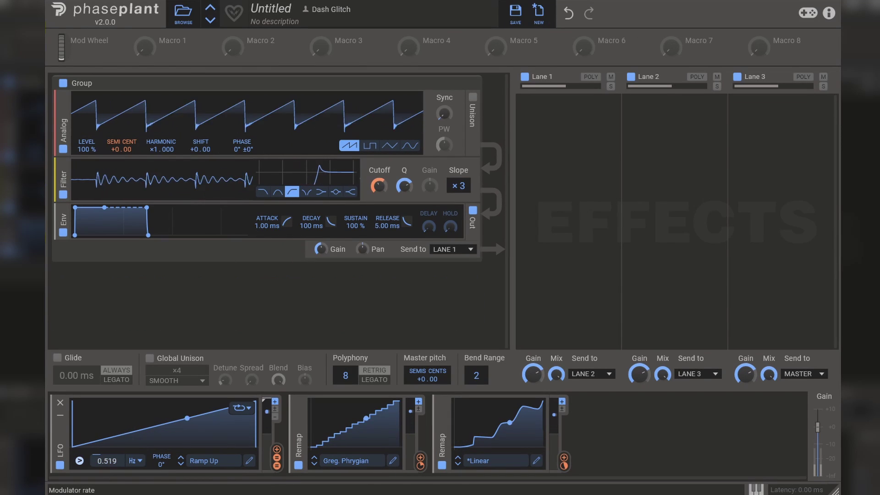
Try a fast LFO rate of 59.16 Hz, and bring the rate down to 0.368 Hz
mouse_move(107, 461)
mouse_down()
mouse_move(107, 431)
mouse_move(106, 456)
mouse_up()
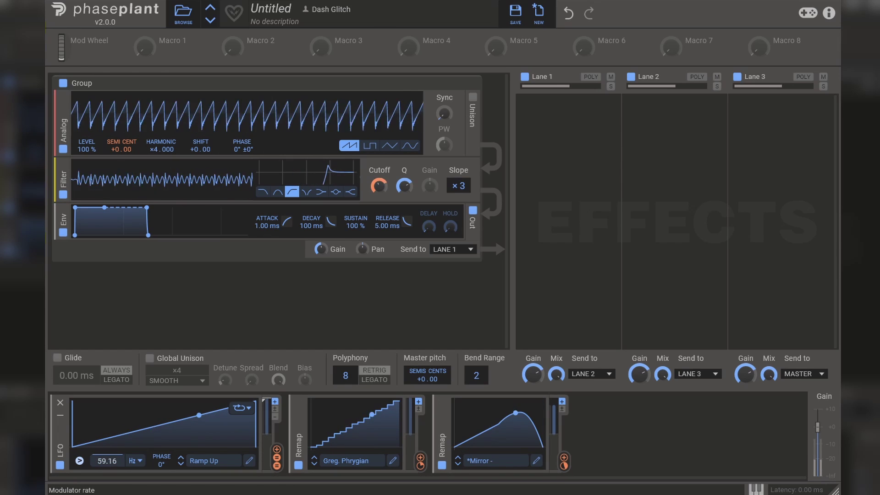
drag(107, 413, 107, 445)
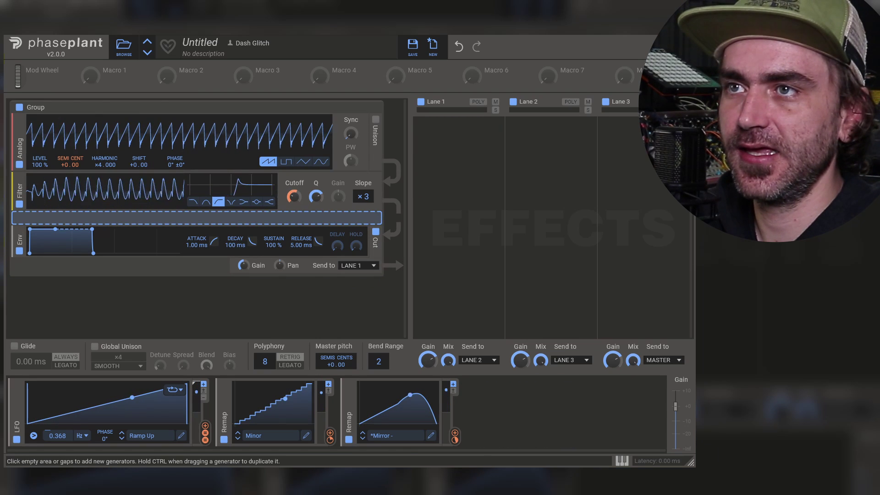
Insert a second Filter between the high-pass filter and the output envelope, and lower its low-pass cutoff to the minimum
click(51, 218)
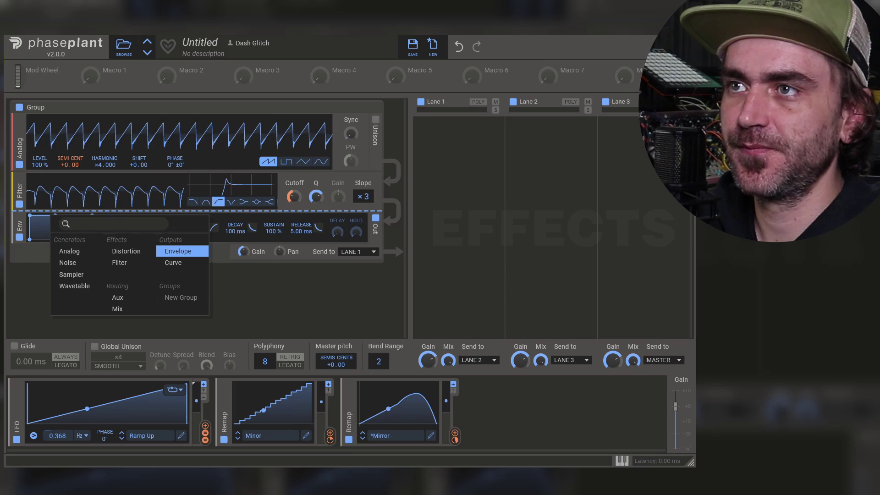
click(119, 263)
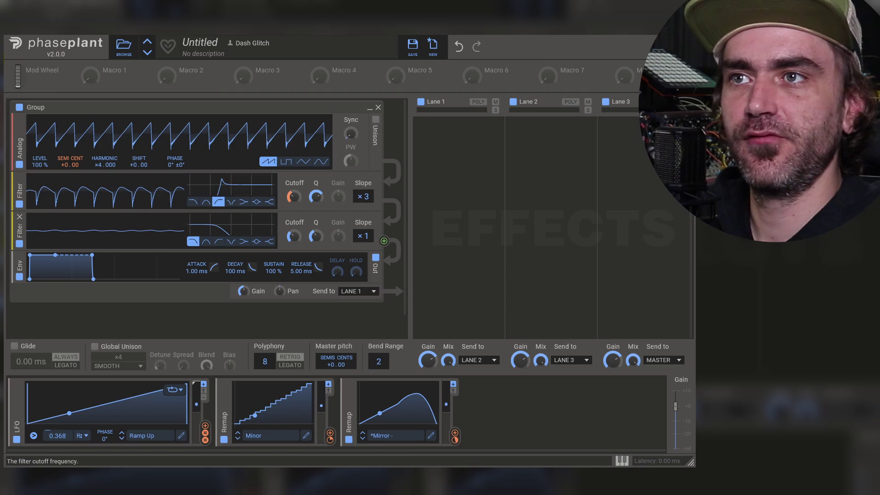
drag(294, 235, 294, 266)
Add a third Remap modulator, modulate its input with the LFO, and route its output to the low-pass filter's cutoff
click(519, 391)
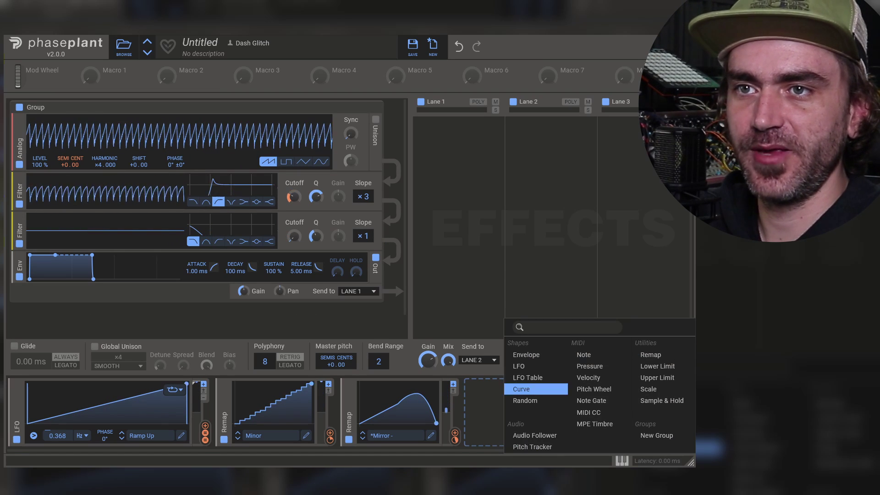
click(650, 355)
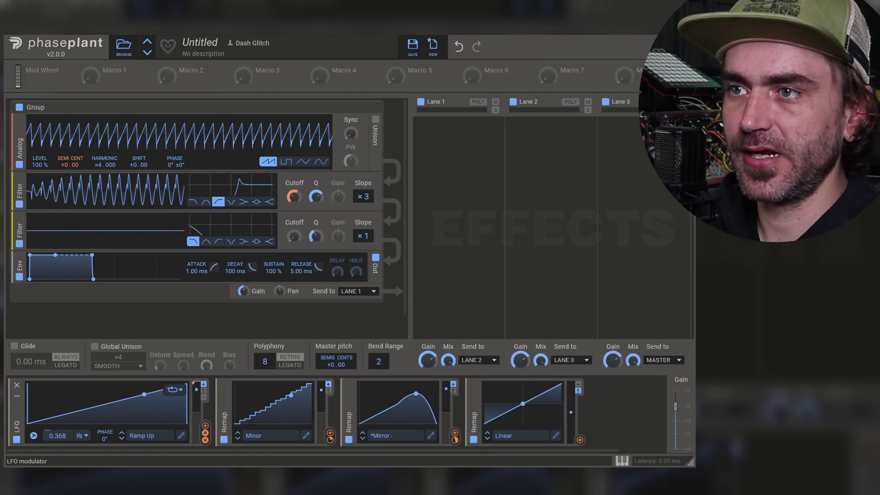
click(205, 425)
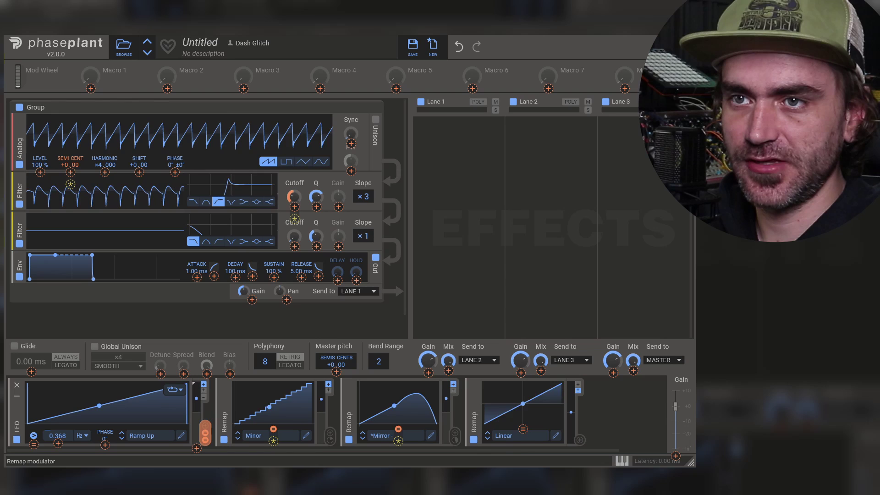
drag(522, 403, 523, 403)
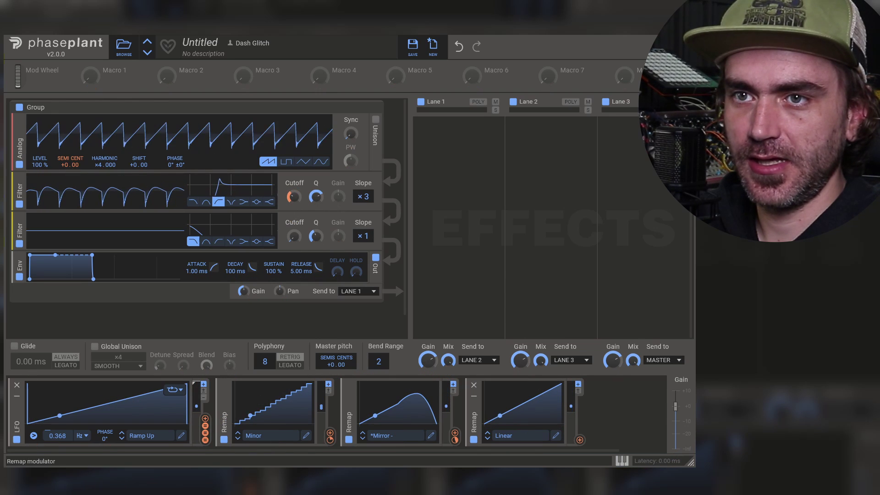
click(579, 440)
mouse_move(294, 246)
mouse_down()
mouse_move(294, 202)
mouse_move(294, 239)
mouse_up()
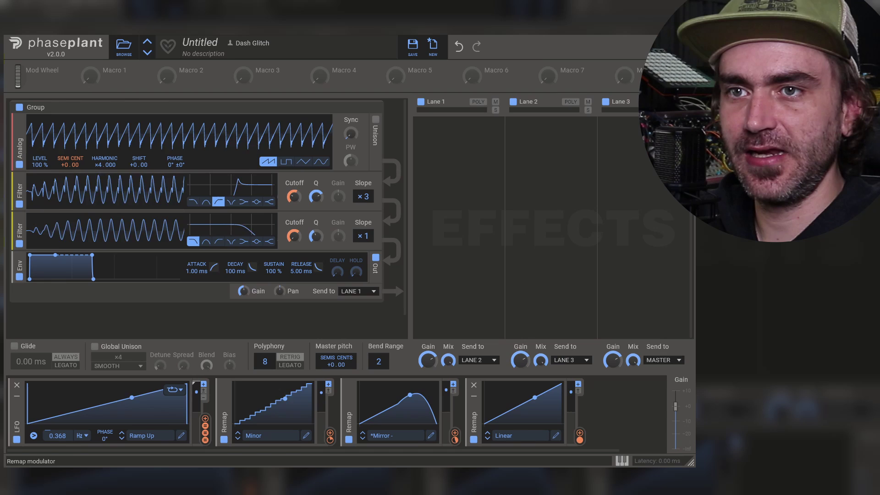
Open the third Remap's curve for editing, enlarge the editor window, and turn on grid snapping
click(555, 436)
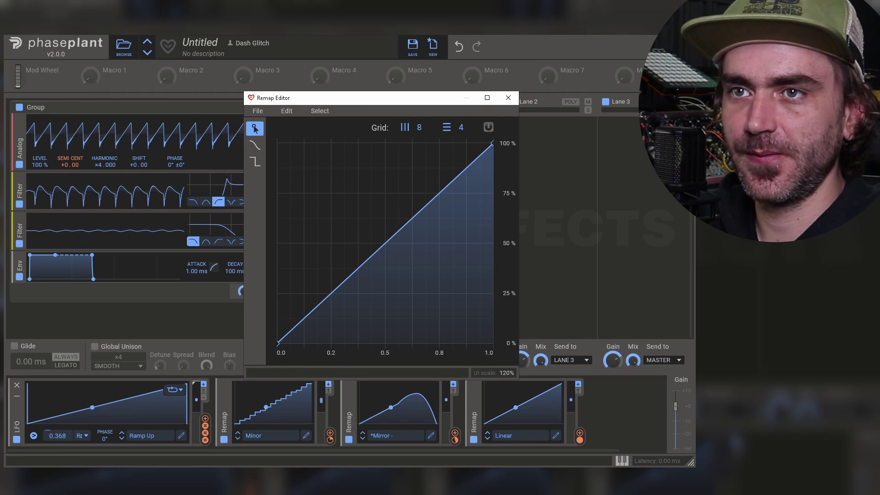
drag(518, 379, 617, 428)
click(587, 126)
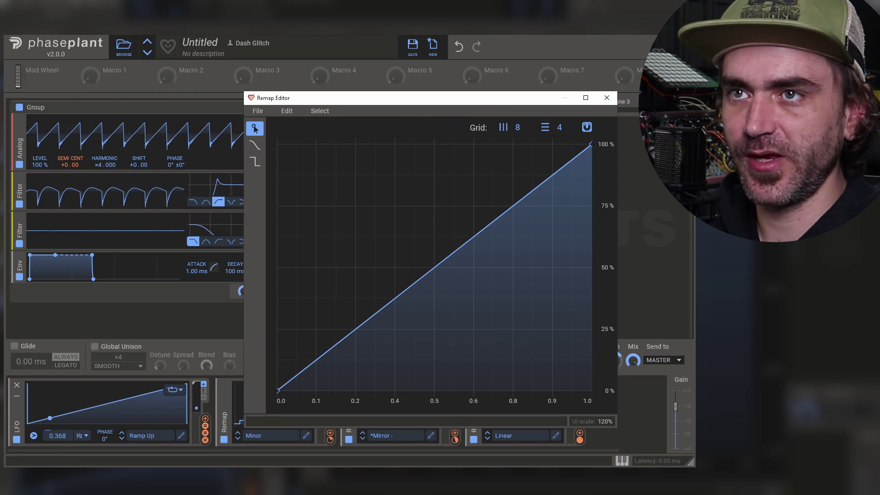
scroll(434, 267, up, 3)
scroll(435, 268, down, 4)
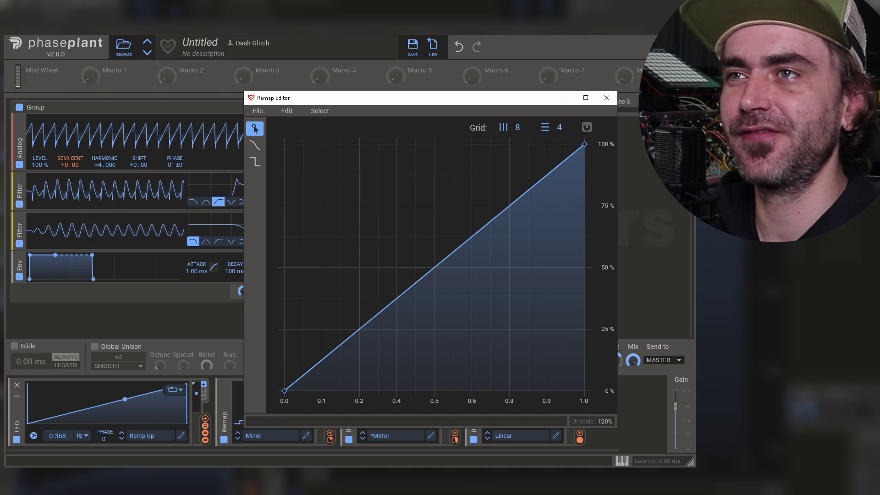
click(254, 161)
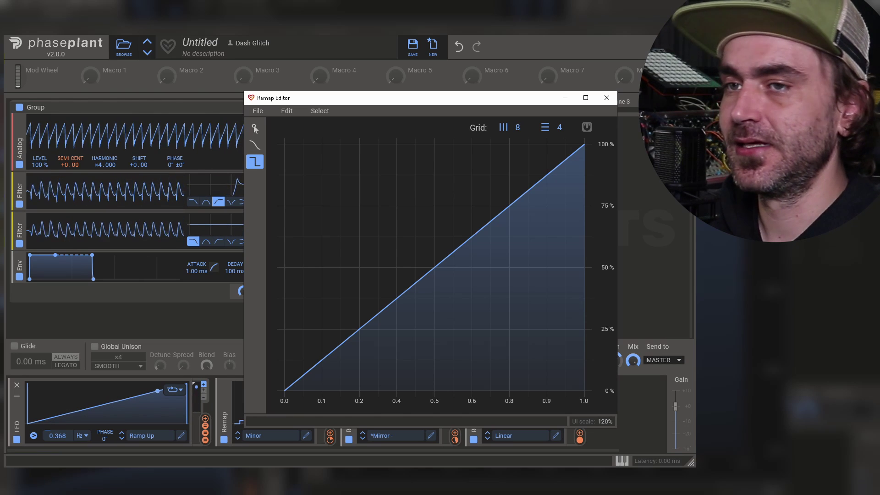
click(586, 127)
scroll(330, 267, up, 6)
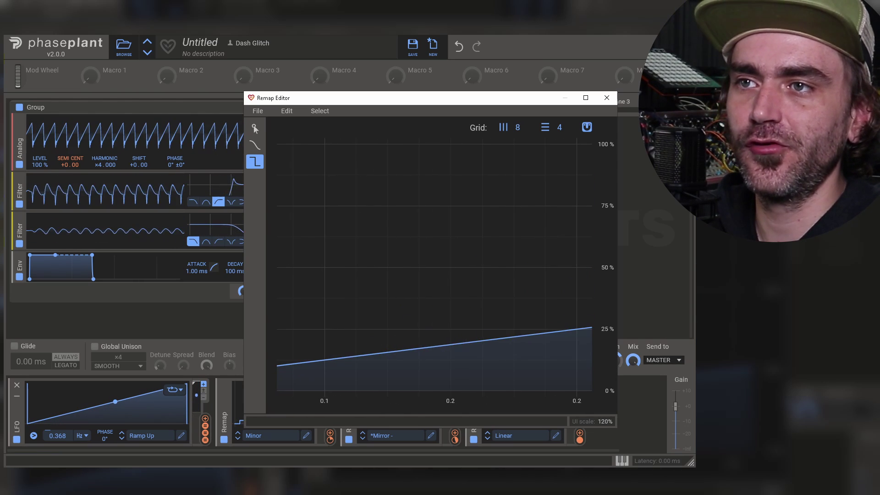
scroll(357, 267, down, 6)
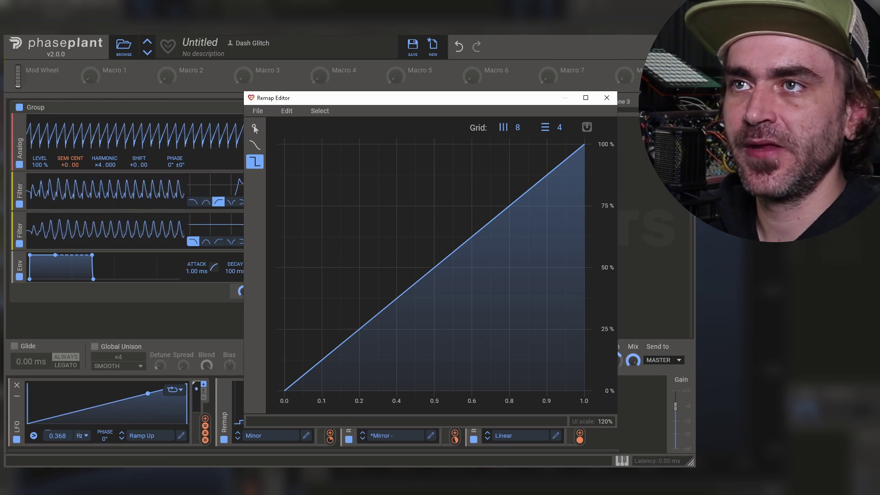
Draw four smooth falling pulses from 100 % to 0 % across the first half of the third Remap's curve, each one grid division wide
click(255, 129)
drag(405, 290, 434, 391)
drag(367, 391, 284, 144)
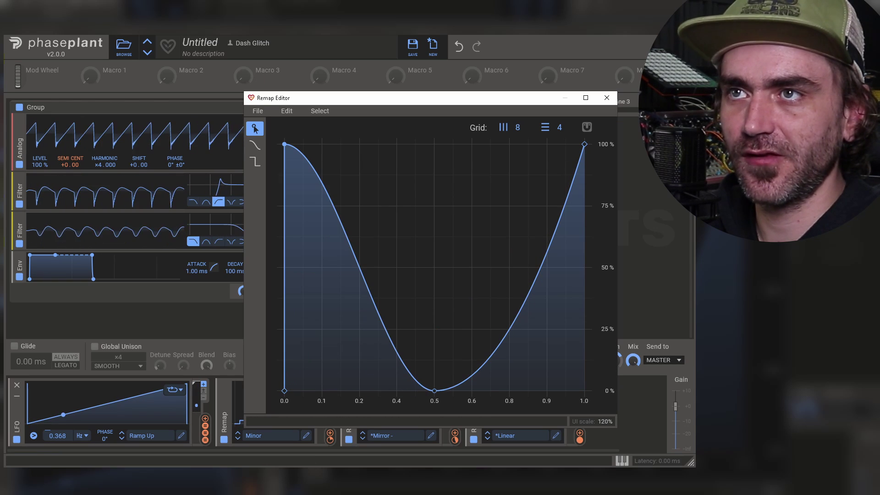
drag(359, 268, 321, 144)
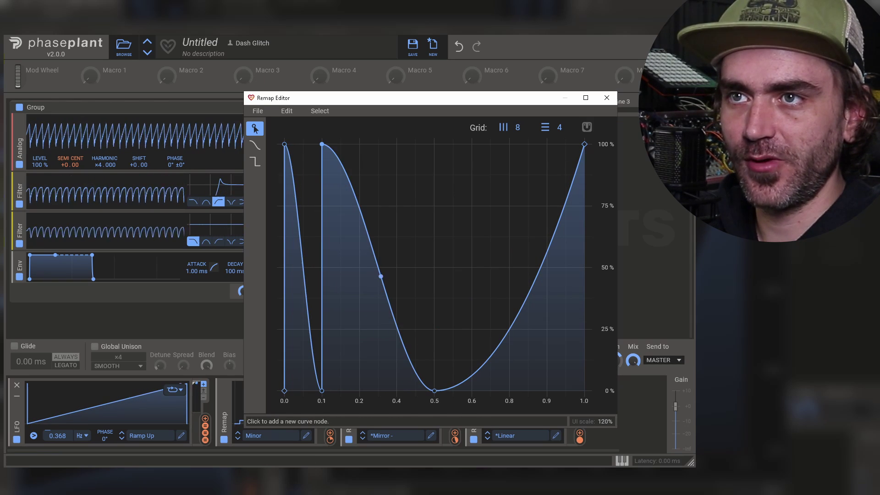
drag(381, 276, 359, 144)
drag(382, 211, 396, 144)
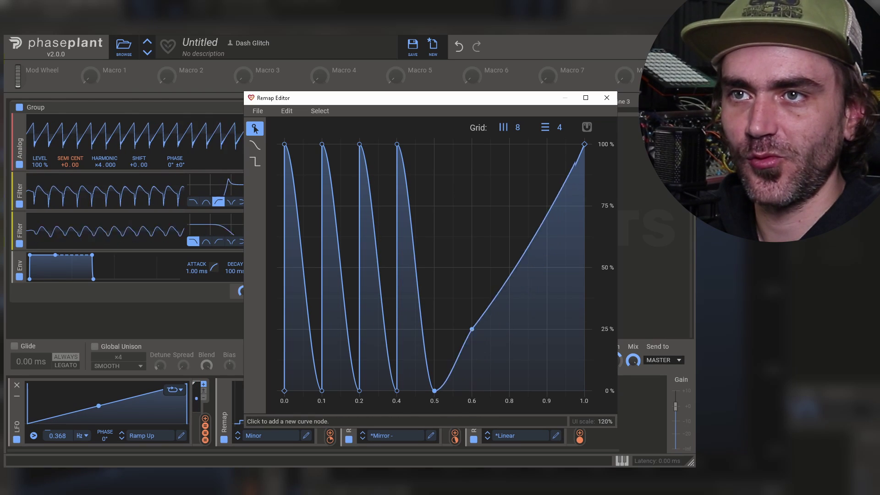
Fill the second half of the curve with matching falling pulses to make eight in total, ending at 0 %, and close the curve editor
click(434, 143)
click(472, 360)
drag(471, 360, 509, 390)
click(508, 328)
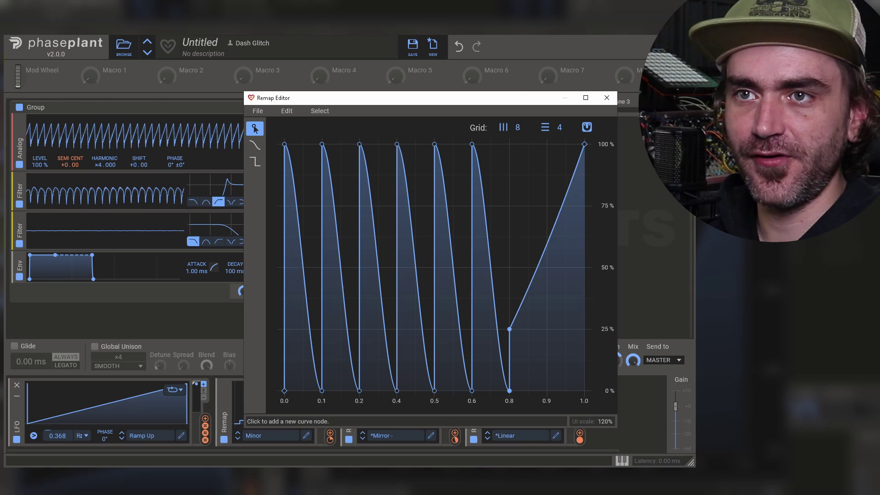
drag(508, 328, 583, 391)
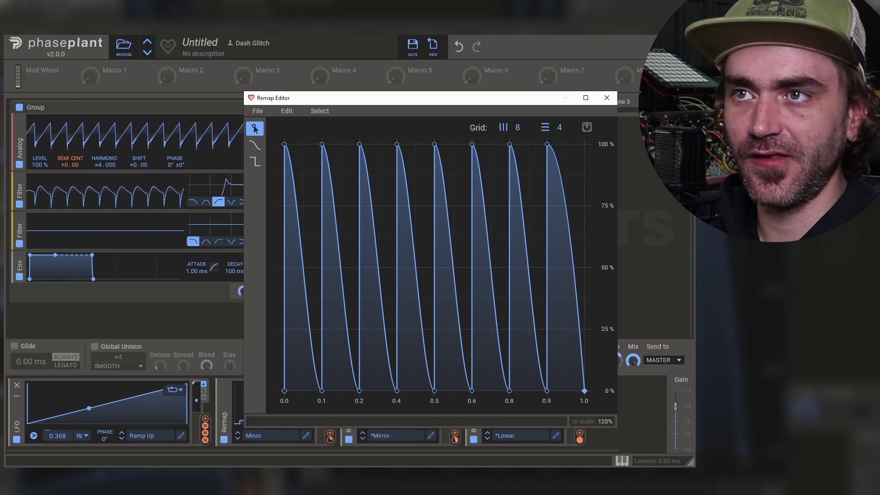
click(607, 98)
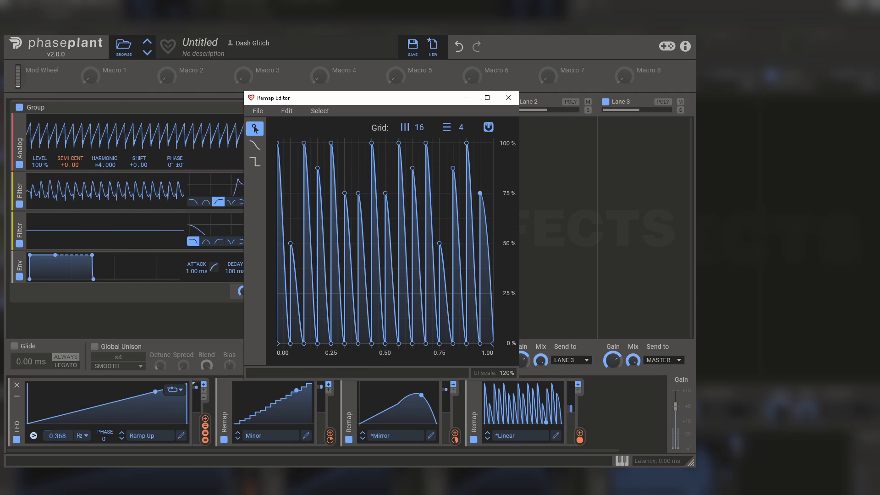
Remove the pulse at 0.25 from the third Remap's 16-division curve by lowering its peak to 0 %
click(508, 97)
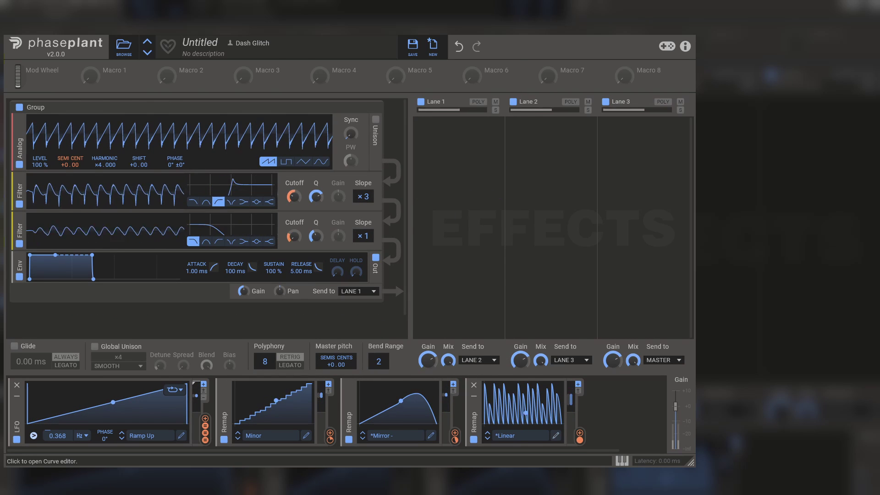
click(555, 436)
drag(331, 143, 330, 343)
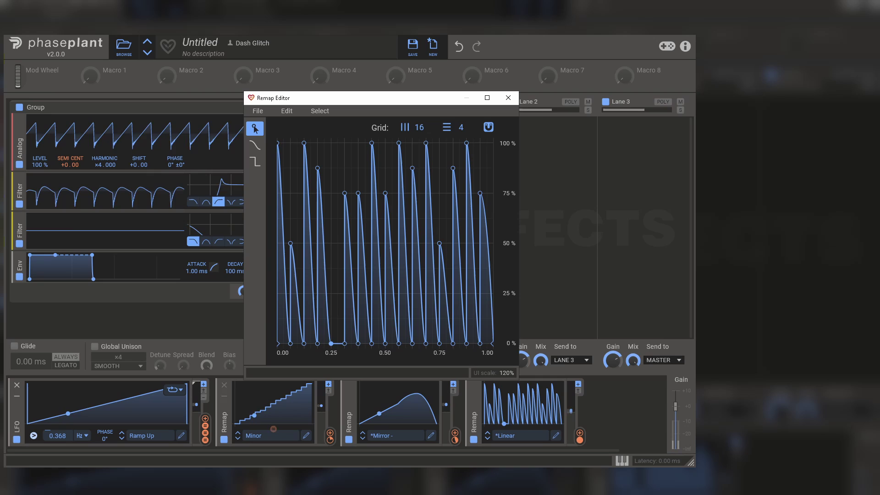
Remove the pulses near 0.56 and 0.81 from the third Remap's curve by lowering their peaks to 0 %, and close the curve editor
drag(399, 143, 399, 343)
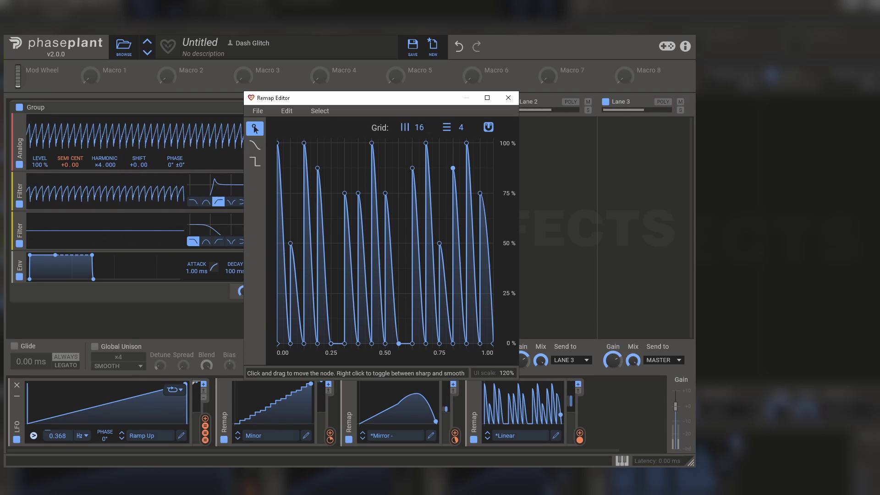
drag(453, 168, 453, 343)
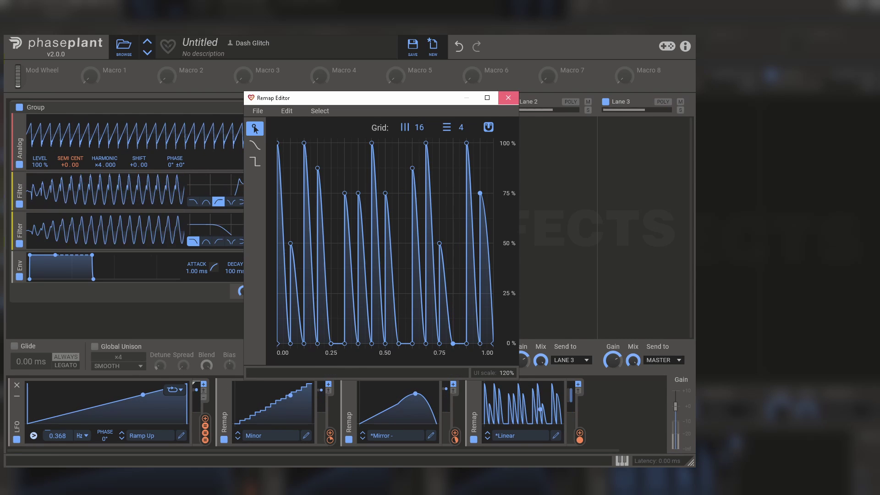
click(508, 97)
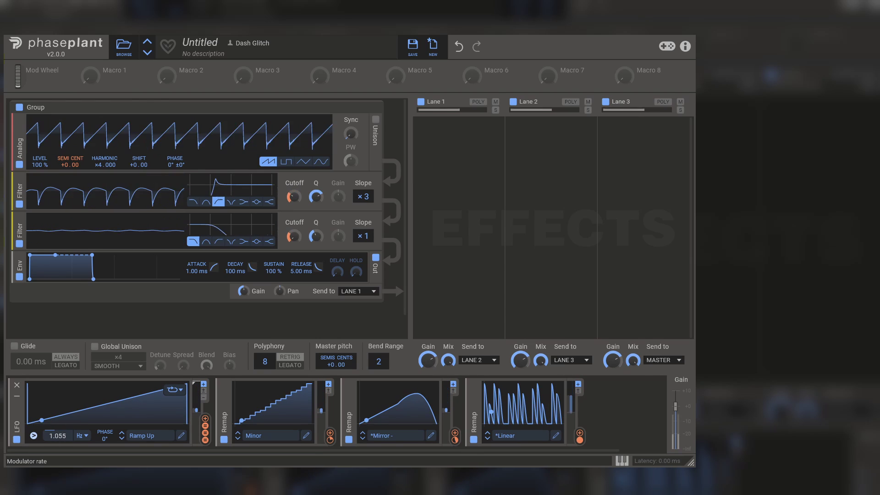
Slow the LFO to 0.444 Hz, and adjust the Snapheap effect in Lane 3 with a slightly lower mix and full width
drag(58, 435, 57, 483)
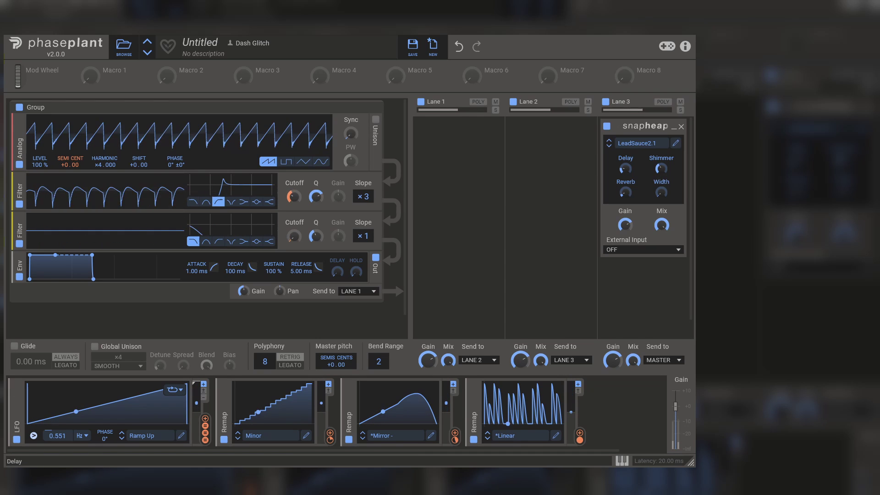
drag(661, 225, 661, 243)
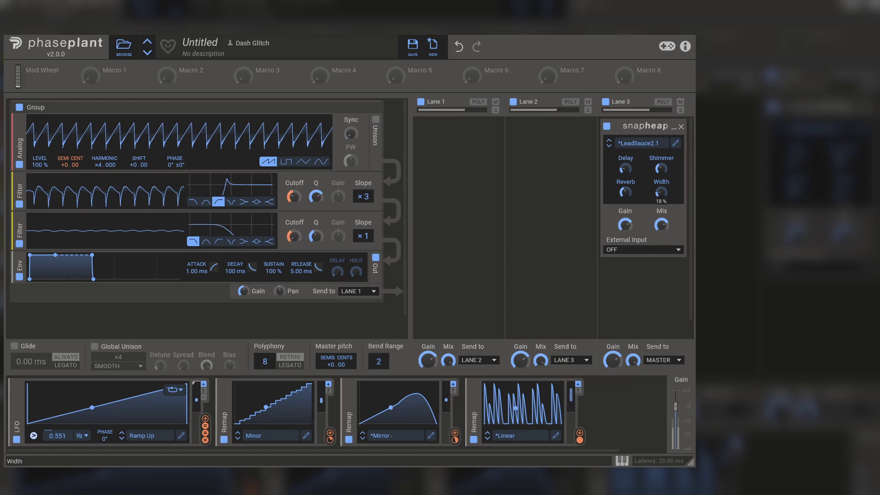
drag(661, 192, 661, 146)
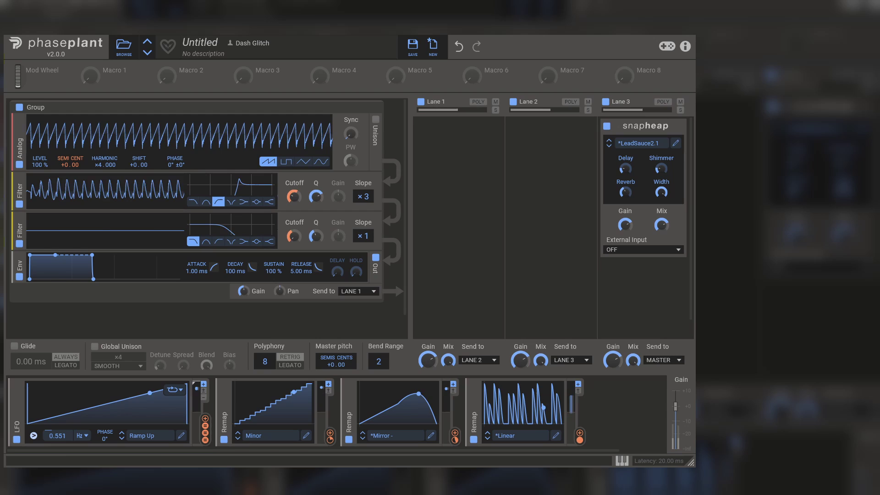
drag(58, 436, 58, 441)
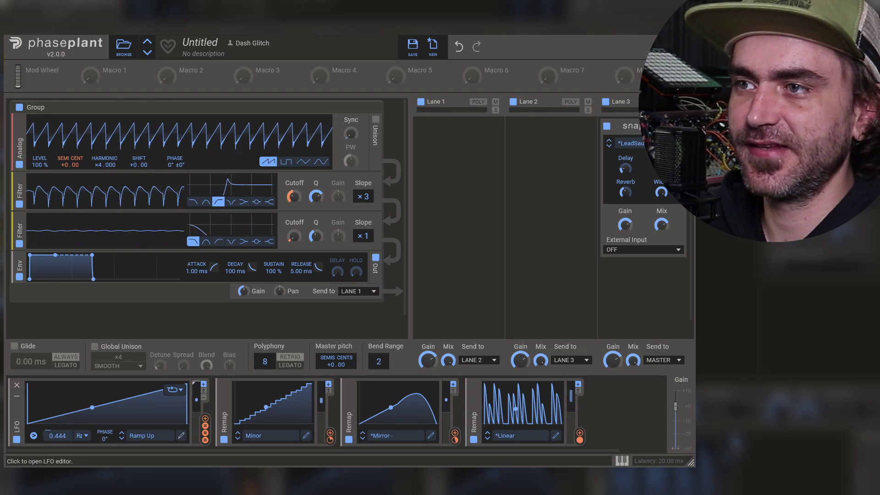
Redraw the LFO's ramp as an even rising staircase with one level per 141 ms grid division, and close the LFO editor
click(181, 435)
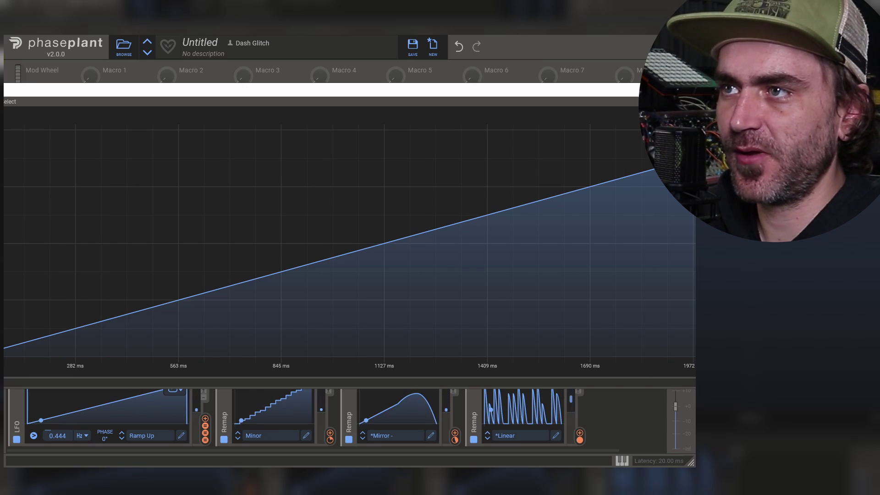
mouse_move(39, 342)
mouse_down()
mouse_move(40, 356)
mouse_move(39, 300)
mouse_move(39, 356)
mouse_up()
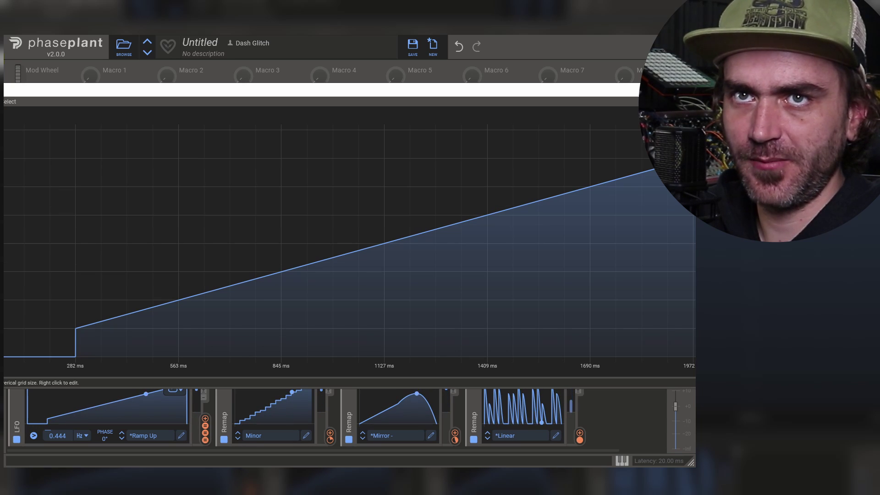
click(39, 328)
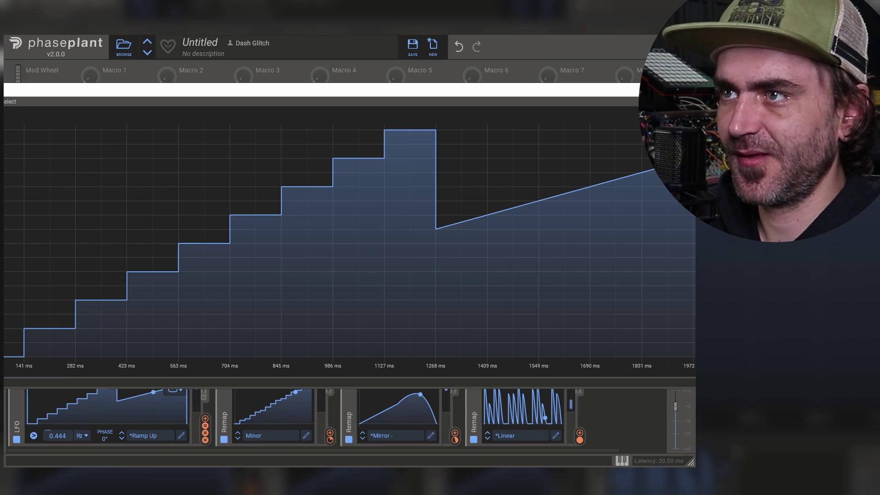
drag(49, 328, 50, 342)
mouse_move(101, 298)
mouse_down()
mouse_move(101, 344)
mouse_move(101, 328)
mouse_move(152, 328)
mouse_move(152, 315)
mouse_move(204, 300)
mouse_move(153, 314)
mouse_up()
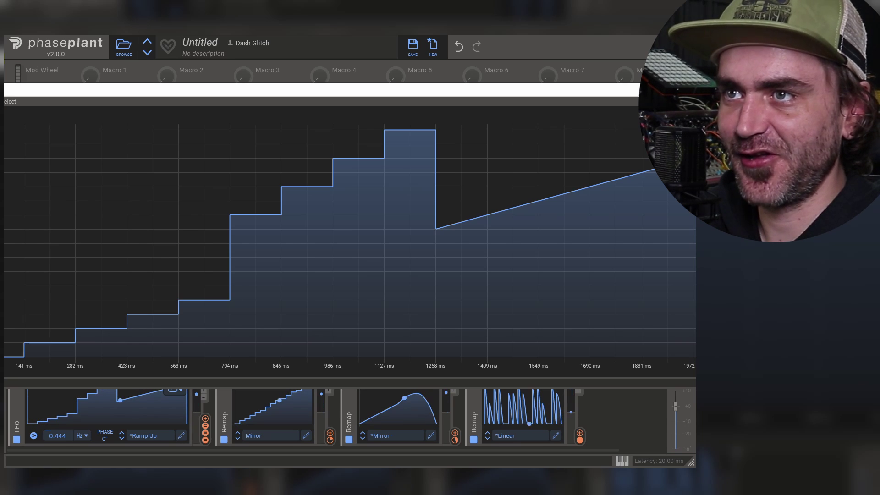
mouse_move(204, 300)
mouse_down()
mouse_move(307, 271)
mouse_move(359, 244)
mouse_move(358, 257)
mouse_move(616, 187)
mouse_up()
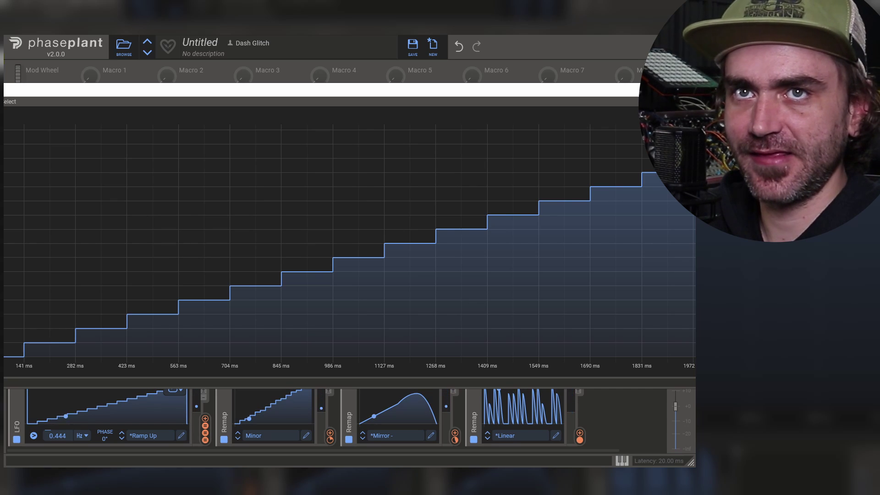
key(Escape)
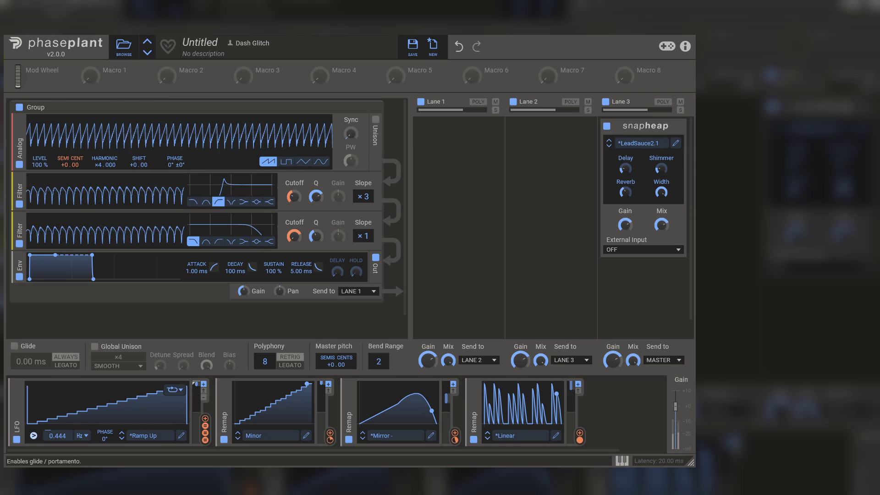
Enable glide at 162 ms in Legato mode, and make the patch monophonic with legato voice handling
click(14, 346)
drag(31, 361, 31, 332)
click(65, 365)
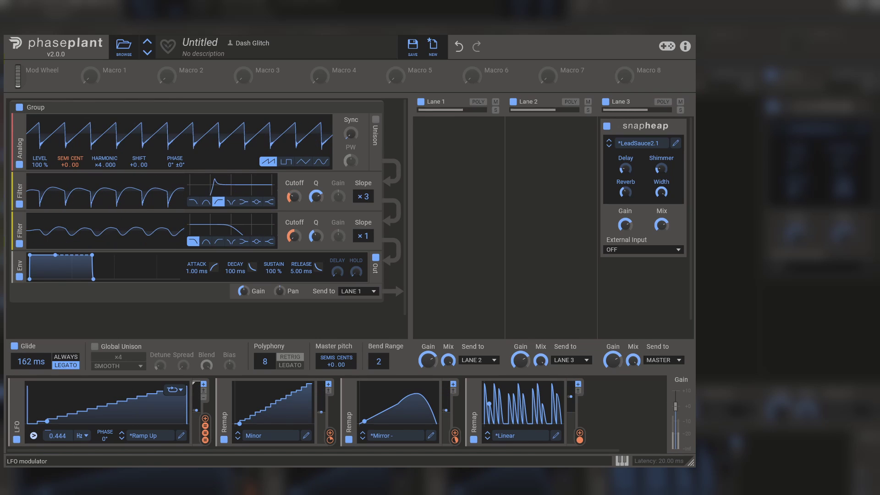
drag(265, 361, 265, 384)
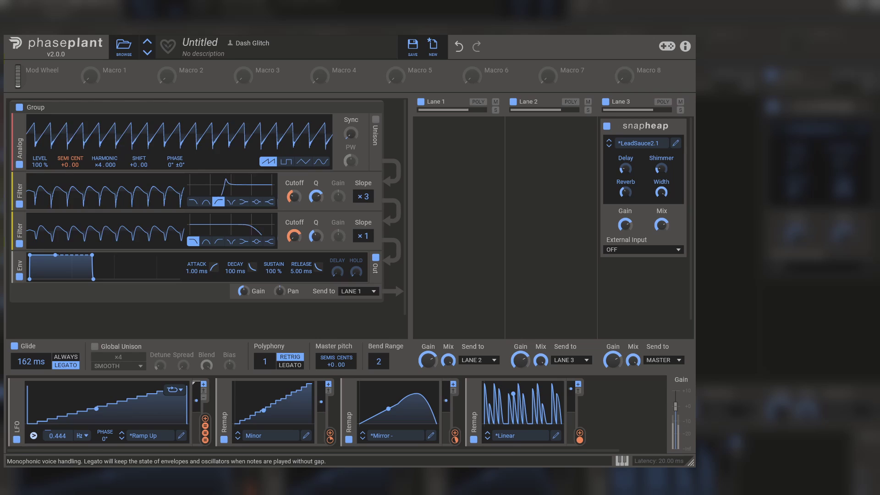
click(290, 365)
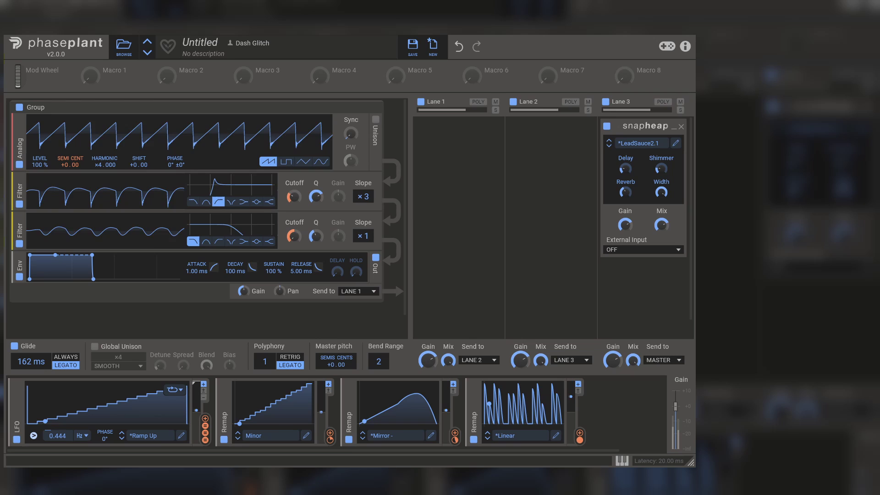
Lower the Snapheap mix in Lane 3 further and set the LFO rate to 0.424 Hz
drag(661, 225, 661, 233)
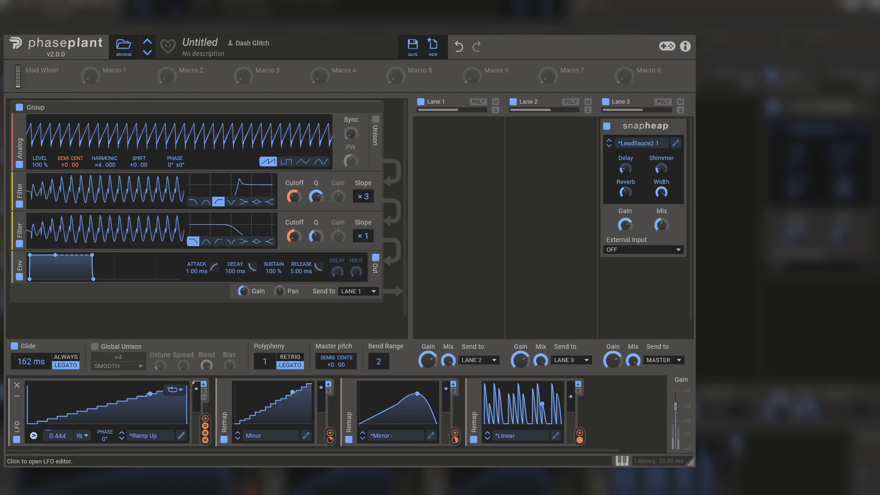
mouse_move(57, 435)
mouse_down()
mouse_move(57, 392)
mouse_move(57, 429)
mouse_up()
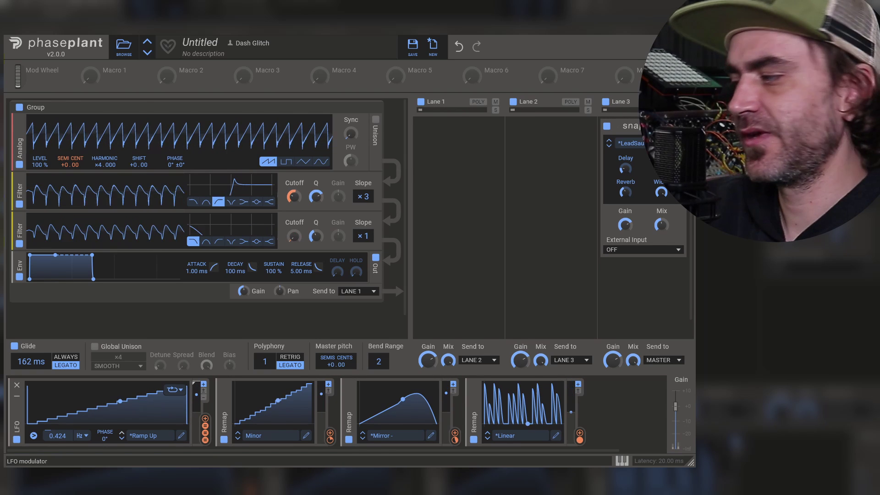
Reshape the LFO's staircase into an irregular sequence of high and low steps, and close the LFO editor
click(105, 404)
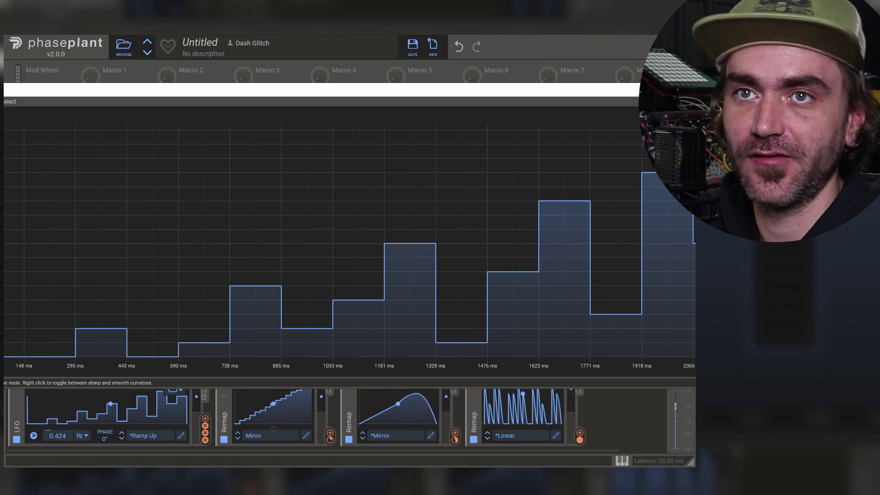
key(Escape)
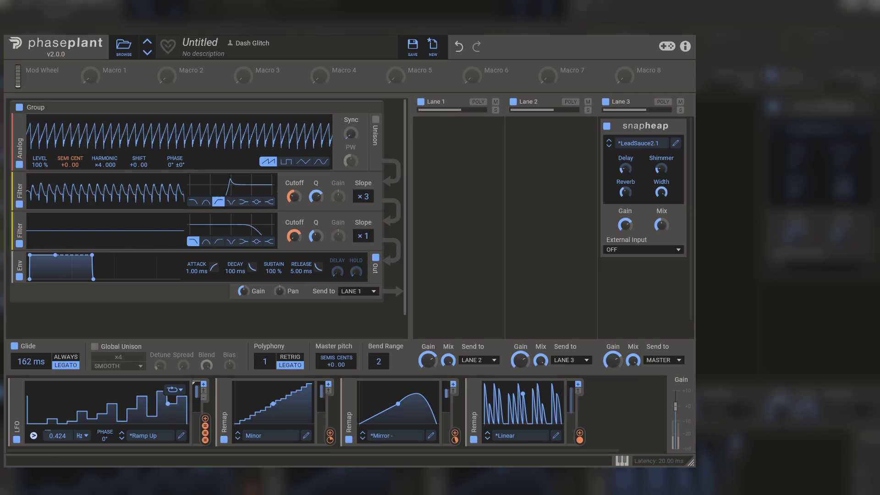
Enable four-voice Smooth unison on the Analog oscillator, reducing its detune and increasing its spread
click(376, 119)
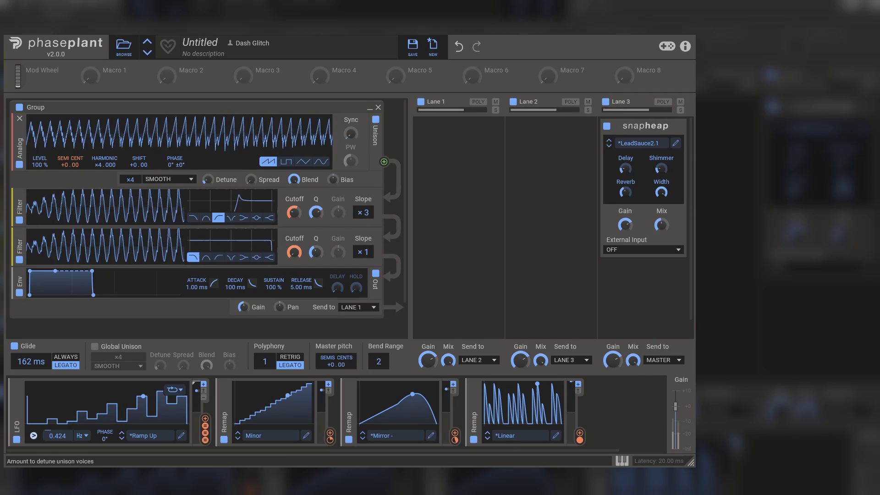
drag(208, 179, 250, 162)
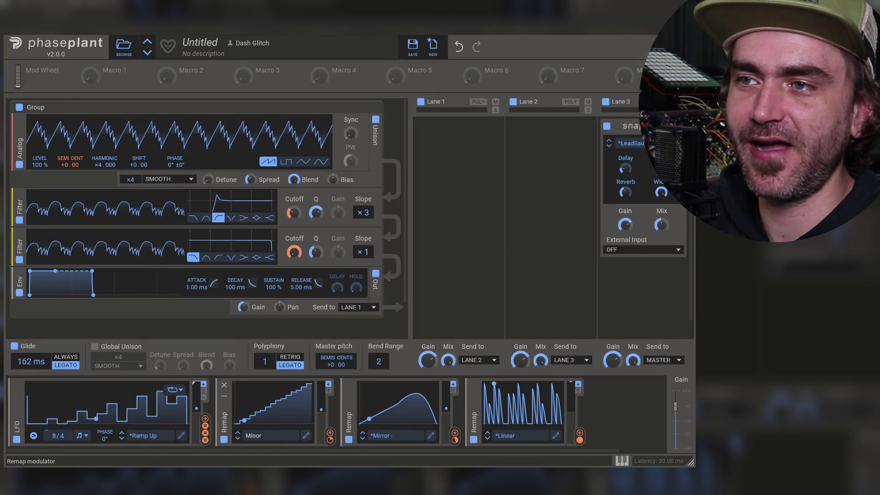
Load the Greg. Phrygian curve from the Scales (24 semis) folder into the first Remap
click(270, 436)
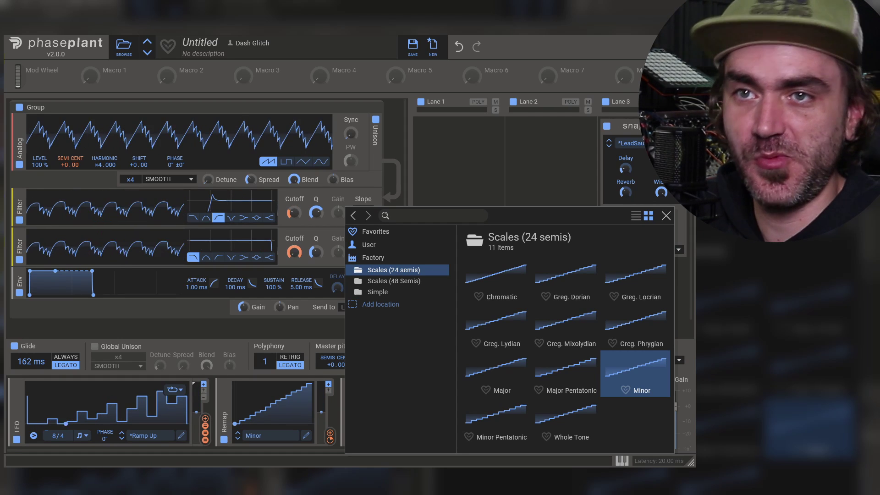
double_click(635, 327)
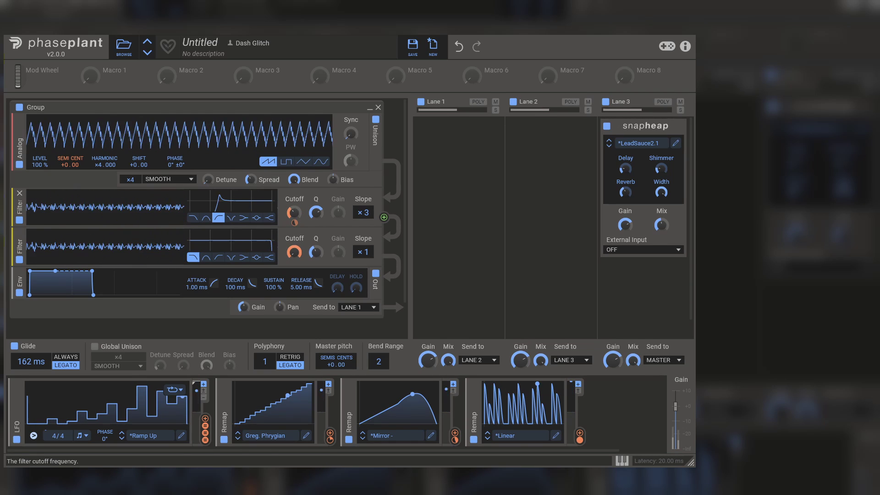
Adjust the second Remap's modulation of the high-pass cutoff, and set the oscillator's harmonic to ×2.000
drag(454, 433, 294, 213)
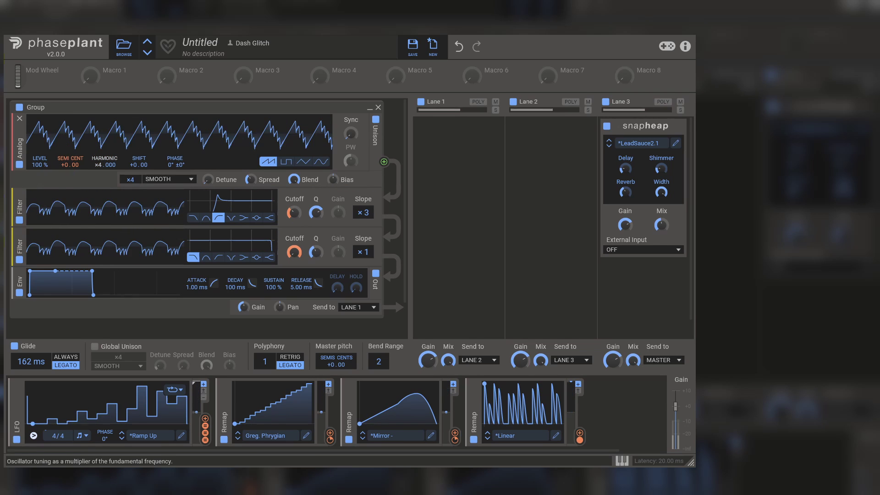
drag(98, 164, 99, 178)
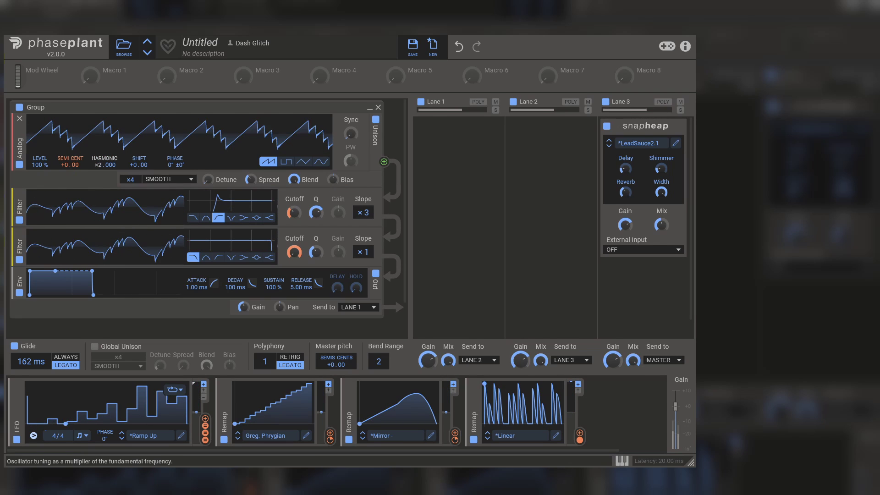
Insert an Overdrive distortion between the high-pass and low-pass filters in the generator group
click(384, 217)
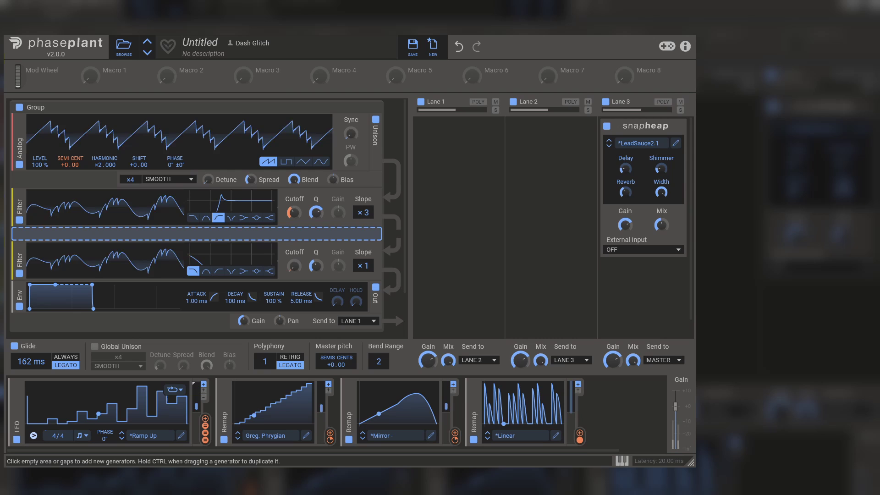
click(156, 267)
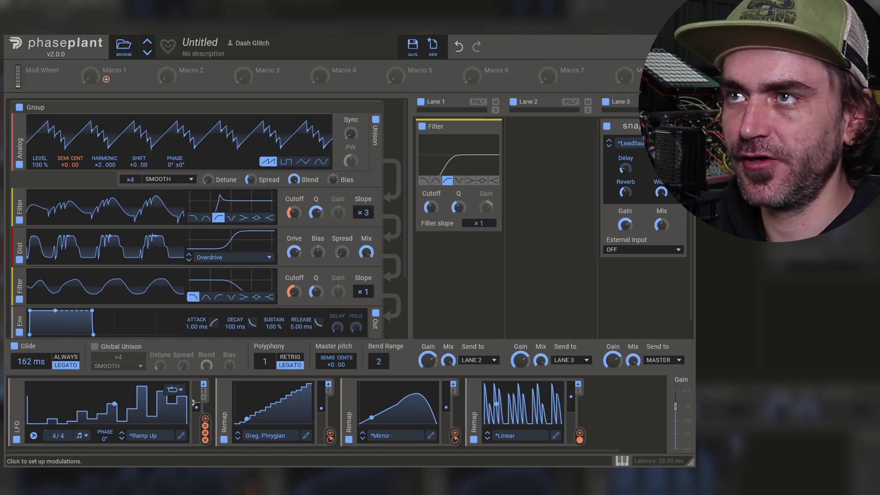
Assign Macro 1 to the LFO's depth and set the modulation amount to +70 %
drag(192, 402, 90, 76)
drag(196, 448, 197, 447)
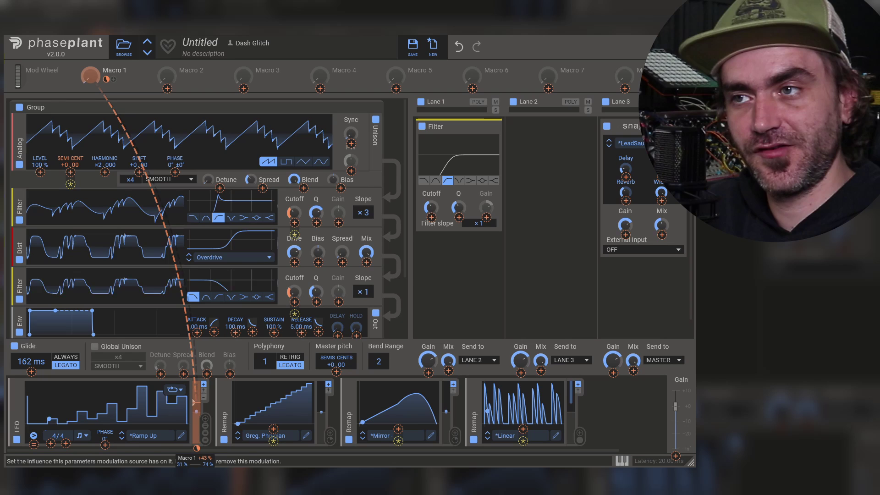
drag(196, 448, 196, 448)
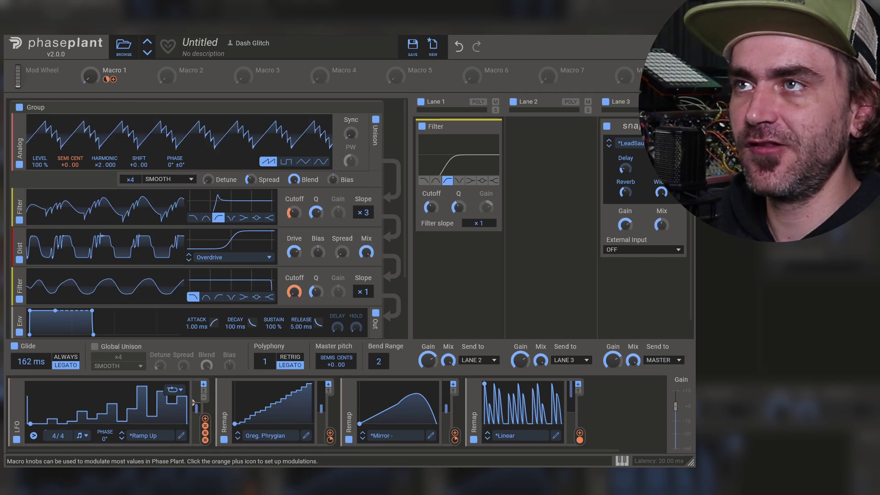
mouse_move(195, 403)
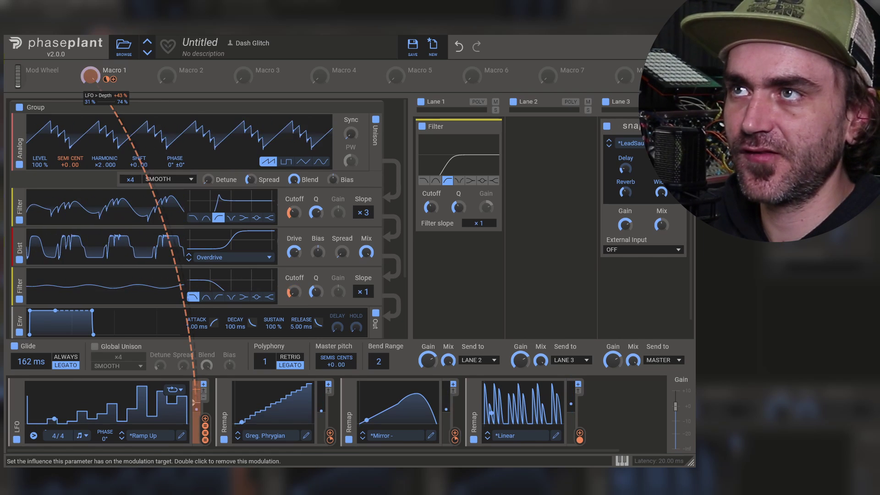
drag(107, 79, 106, 65)
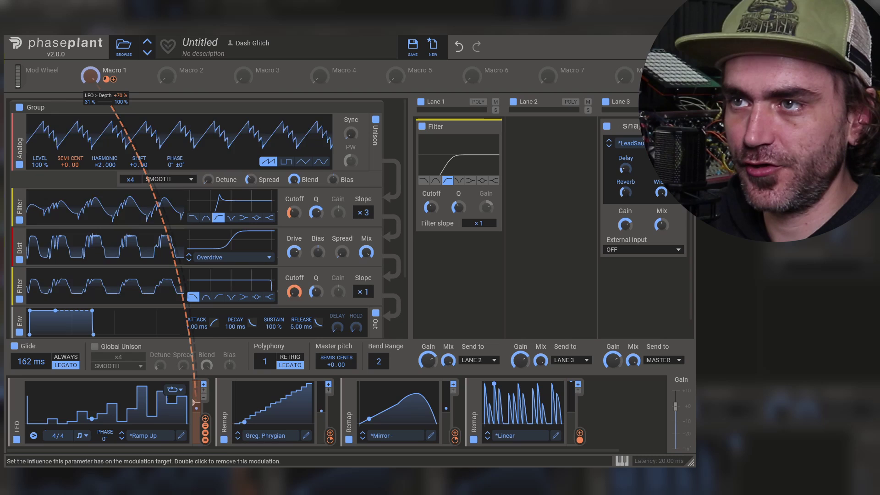